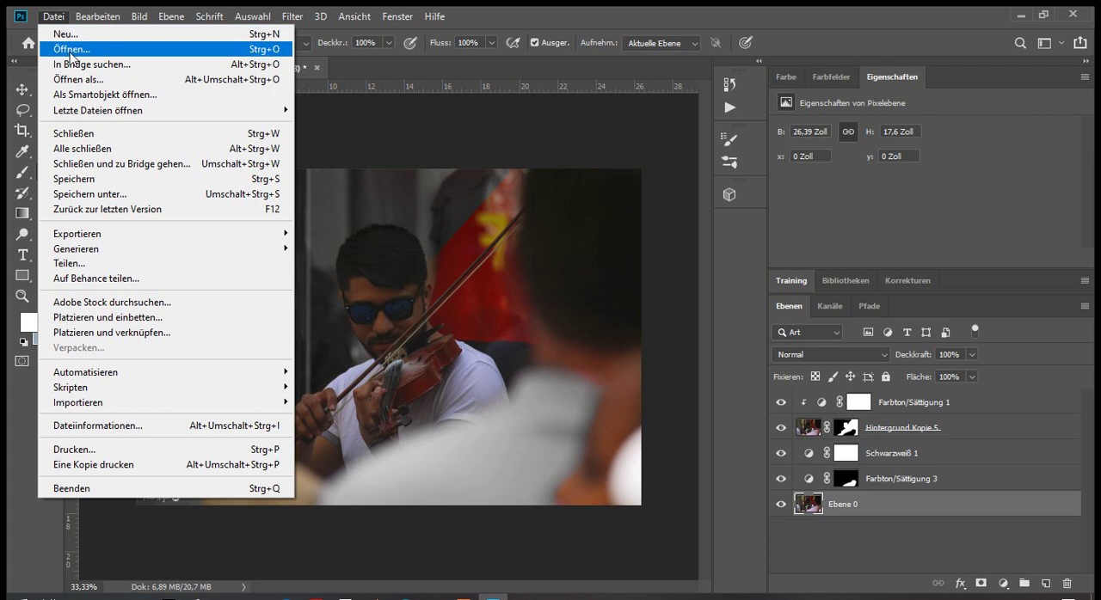
# Open the photo IMG_2003.jpg from the Oldtimer_Triumph_Spitfire_Processed folder
pyautogui.click(85, 49)
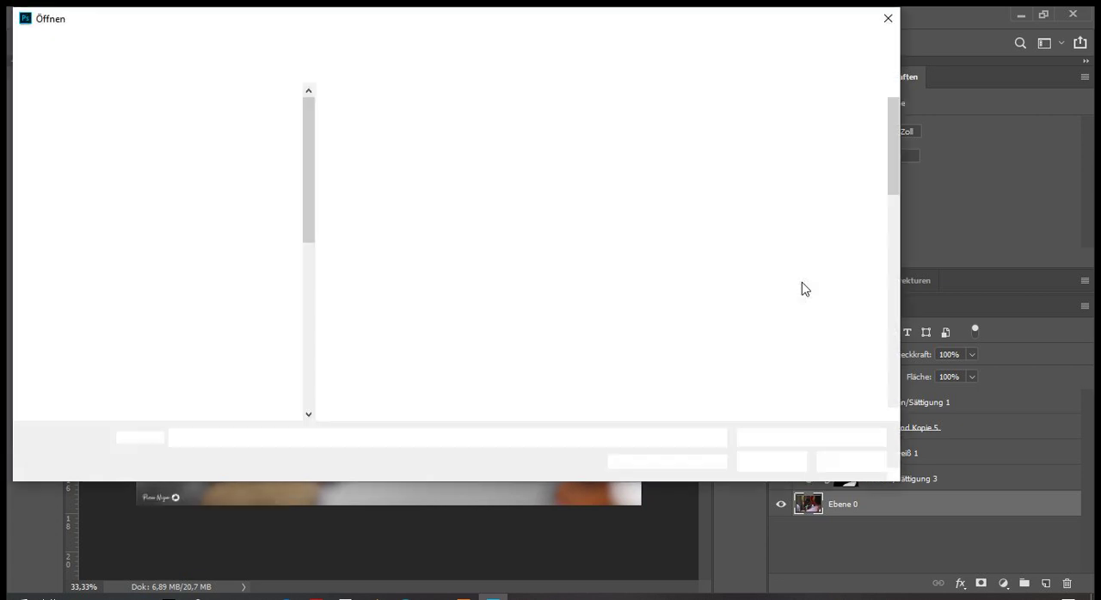
pyautogui.click(634, 270)
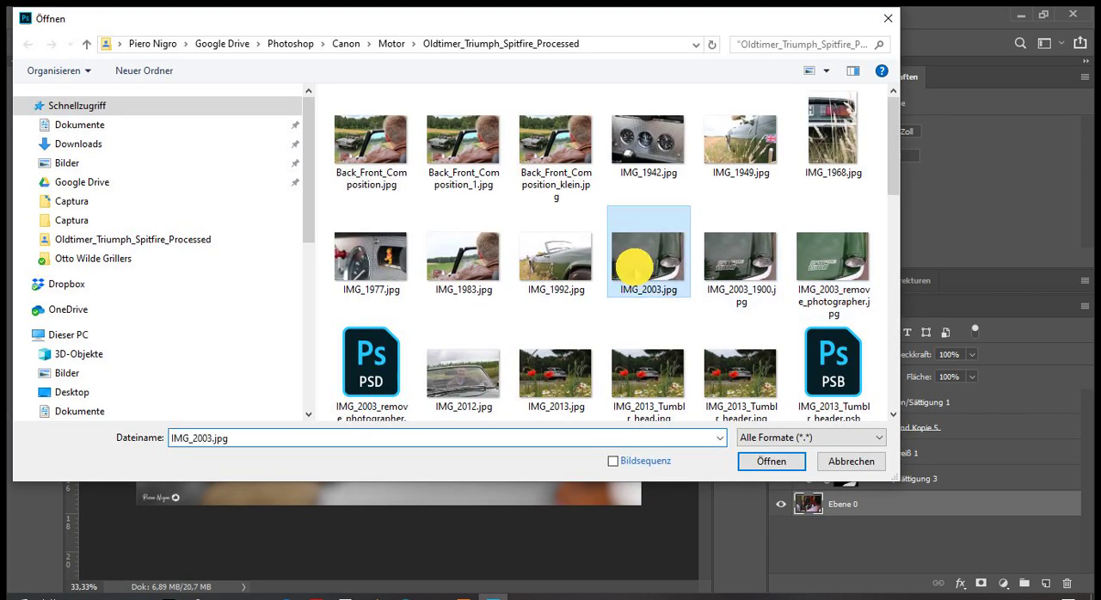
pyautogui.doubleClick(653, 260)
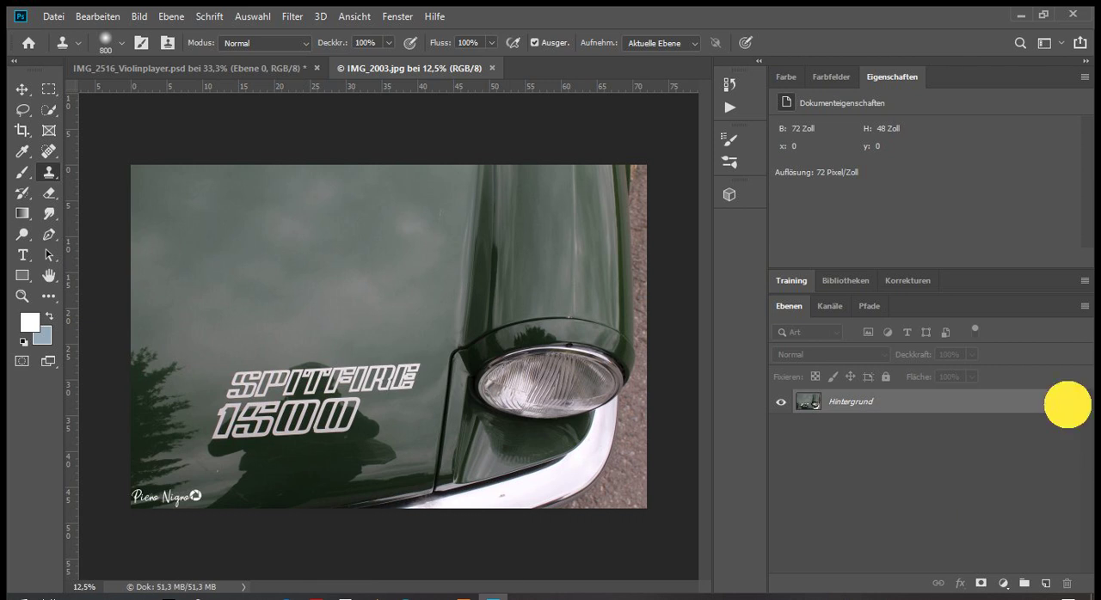
# Unlock the background layer and duplicate it as Ebene 0 Kopie
pyautogui.click(1064, 402)
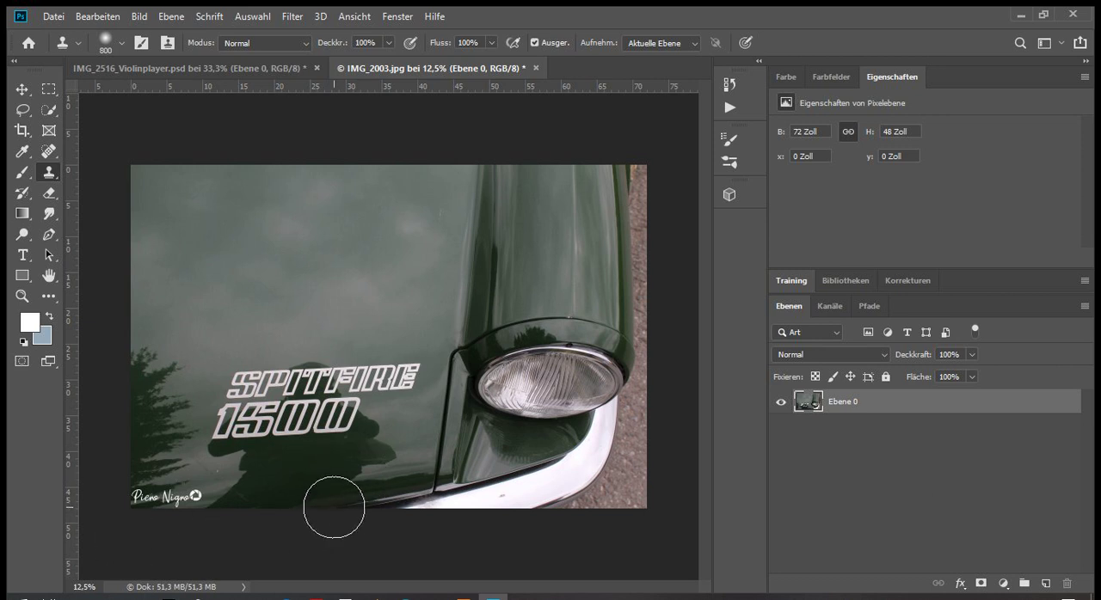
pyautogui.rightClick(892, 410)
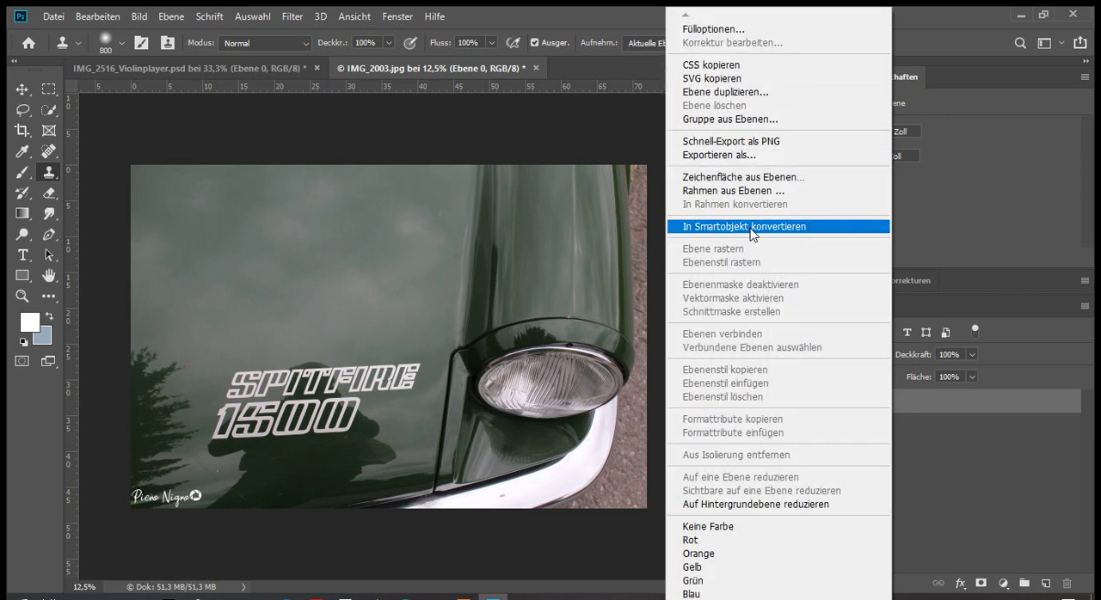
pyautogui.click(745, 92)
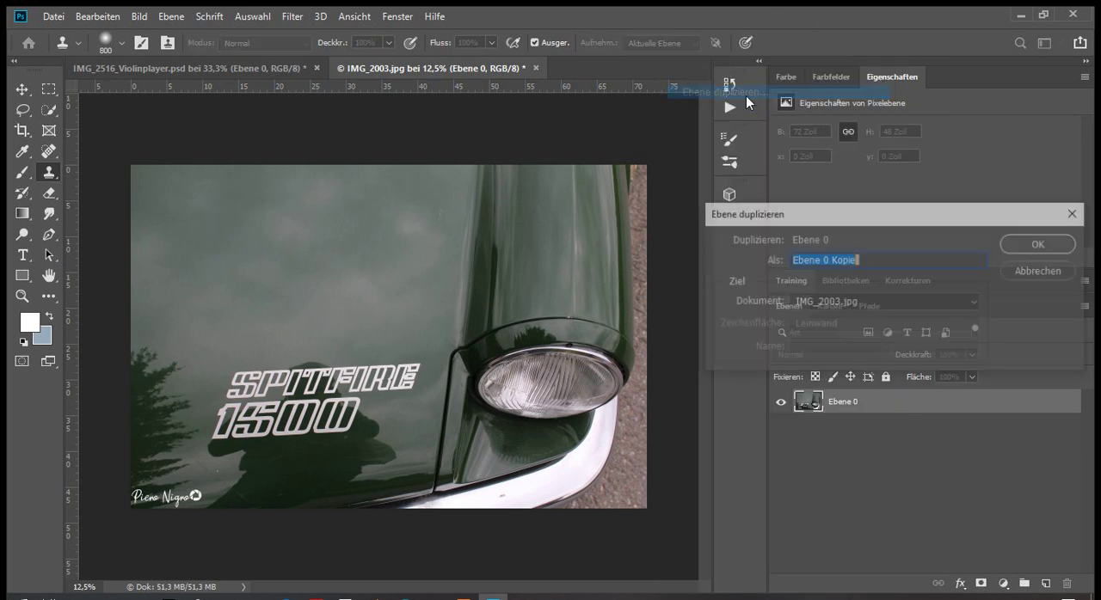
pyautogui.click(1038, 248)
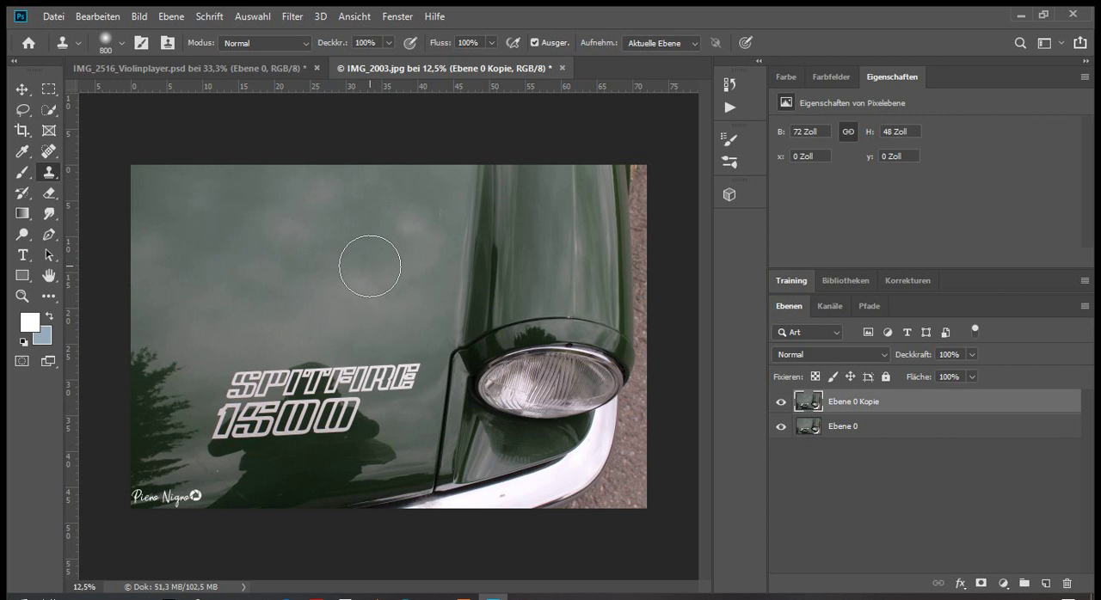
pyautogui.click(253, 17)
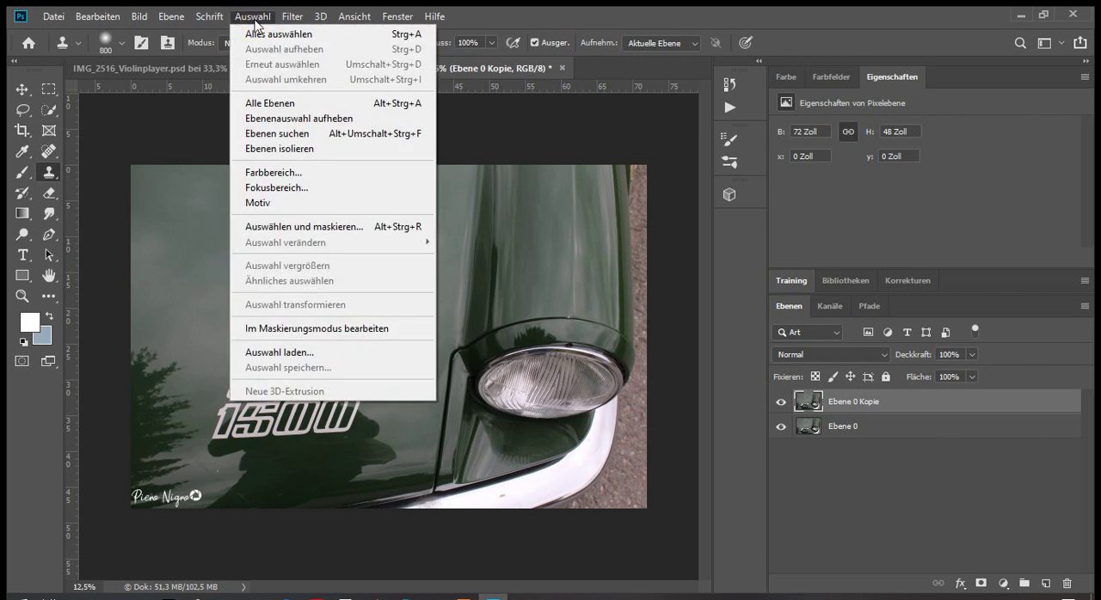
pyautogui.click(261, 176)
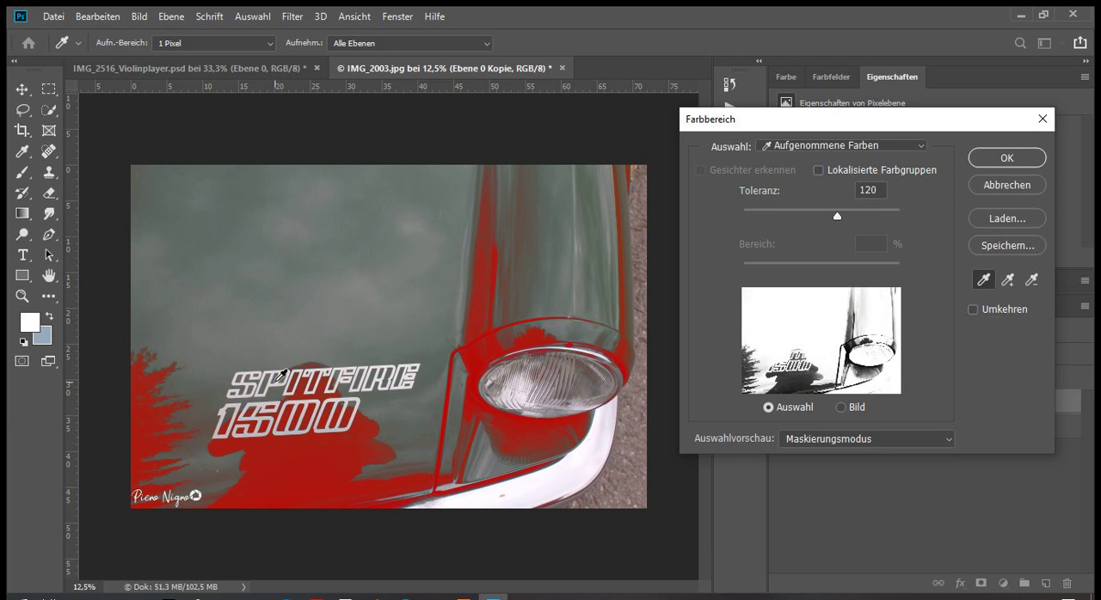
pyautogui.hotkey('ctrl', '=')
pyautogui.hotkey('ctrl', '=')
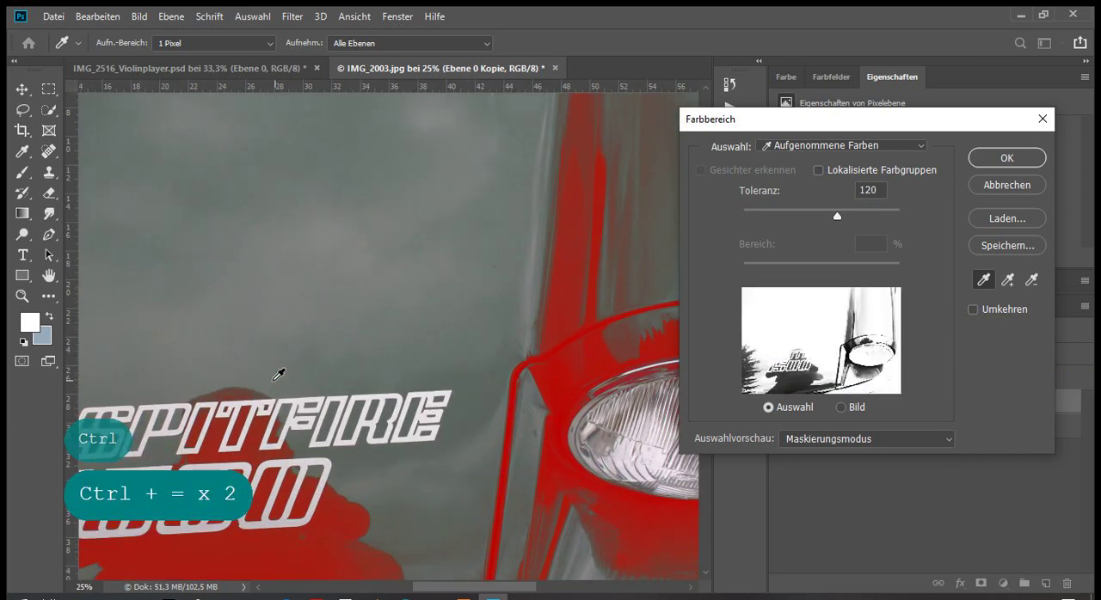
pyautogui.click(250, 402)
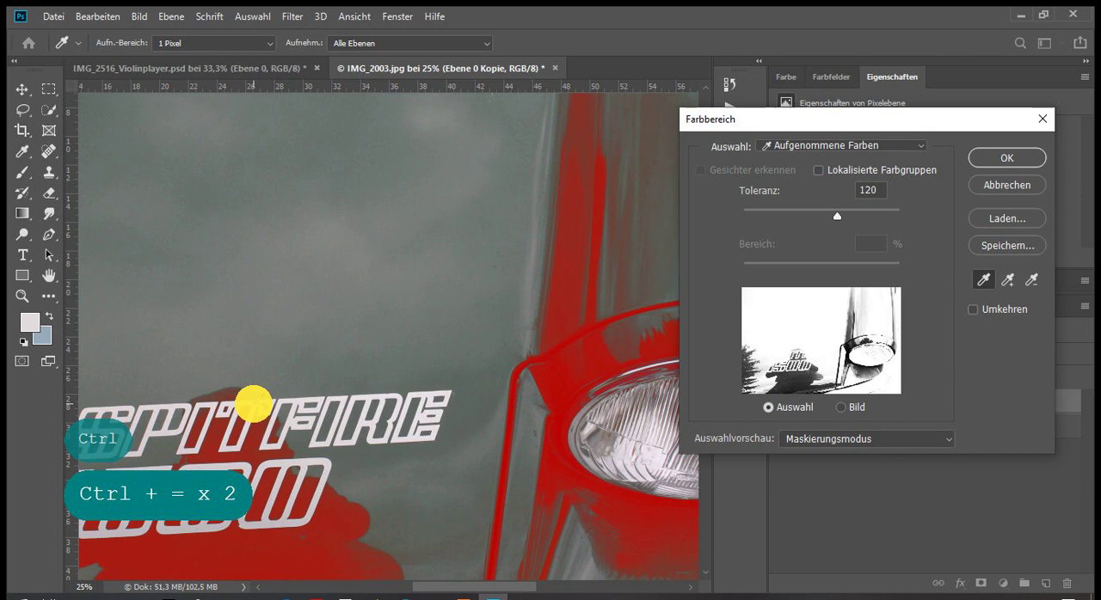
pyautogui.keyDown('shift'); pyautogui.click(249, 467); pyautogui.keyUp('shift')
pyautogui.keyDown('shift'); pyautogui.click(440, 421); pyautogui.keyUp('shift')
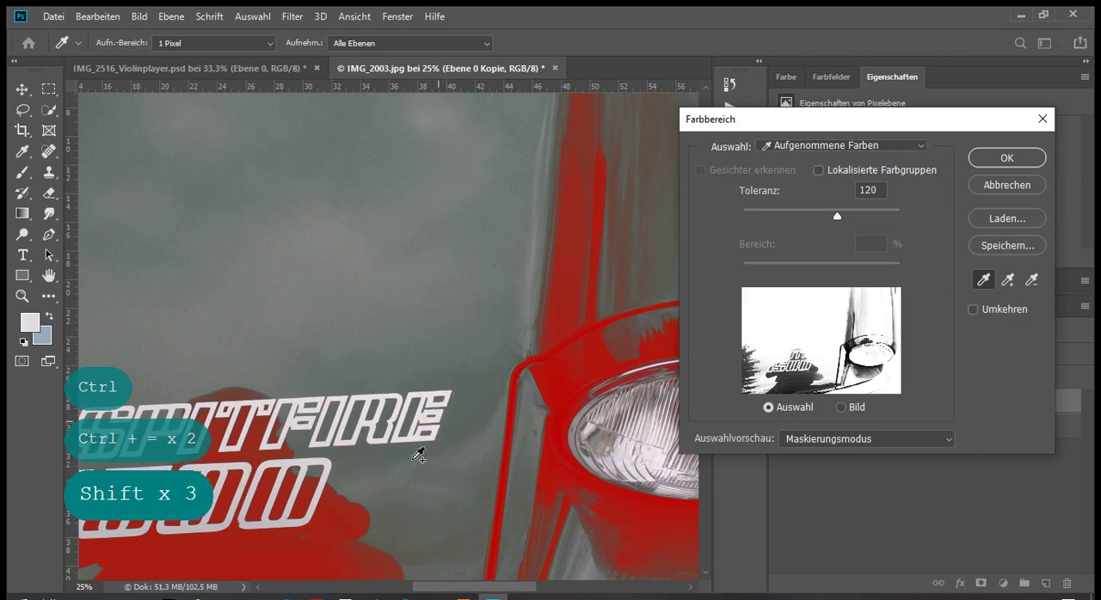
pyautogui.moveTo(510, 585); pyautogui.dragTo(482, 585)
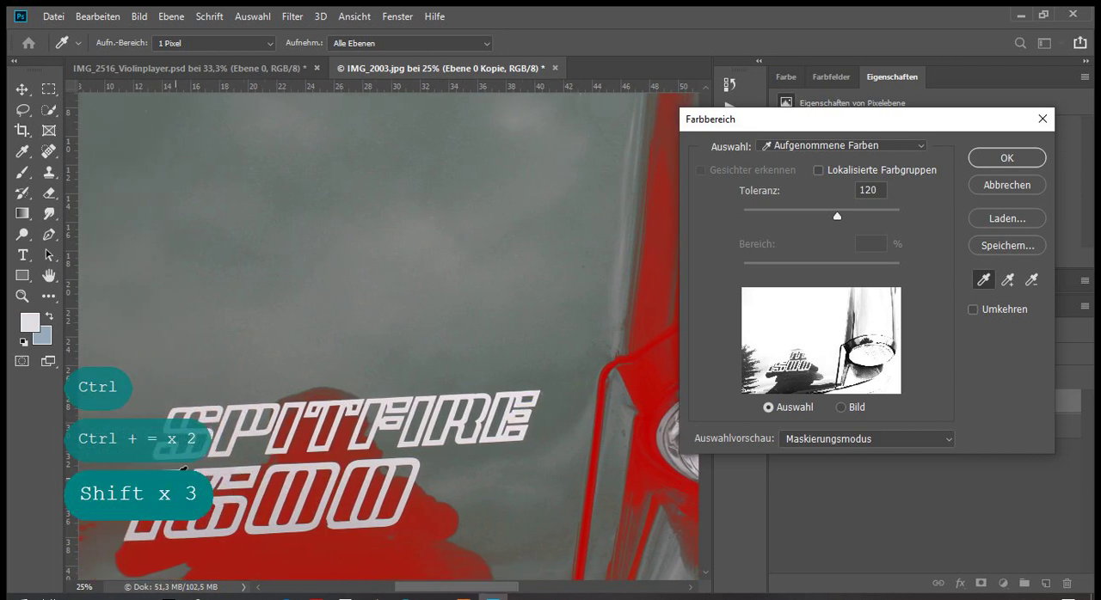
pyautogui.keyDown('shift'); pyautogui.click(181, 467); pyautogui.keyUp('shift')
pyautogui.moveTo(836, 215); pyautogui.dragTo(715, 225)
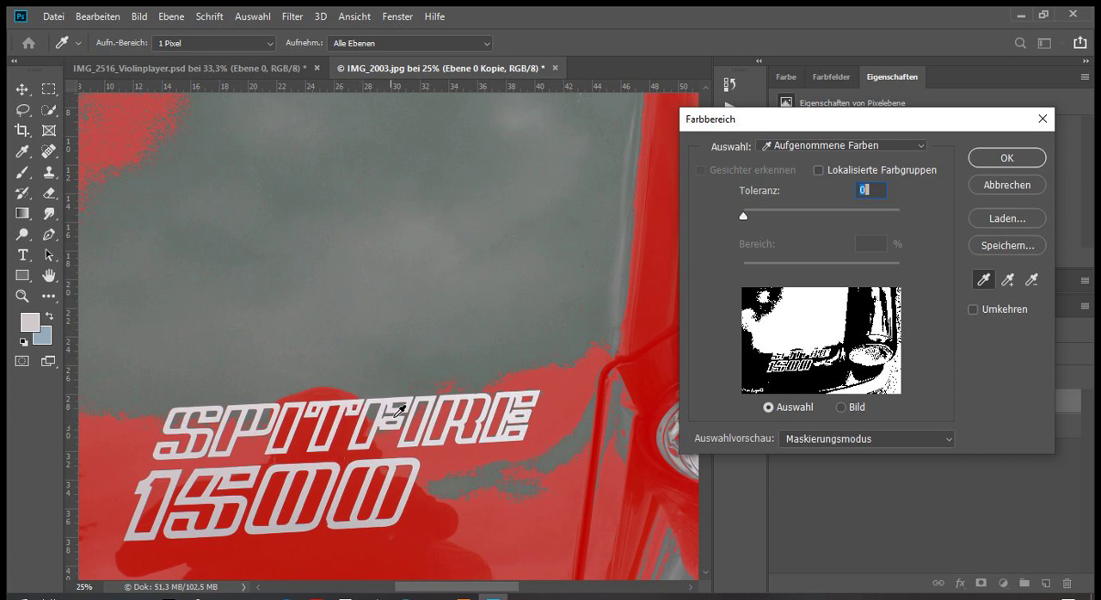
pyautogui.click(996, 185)
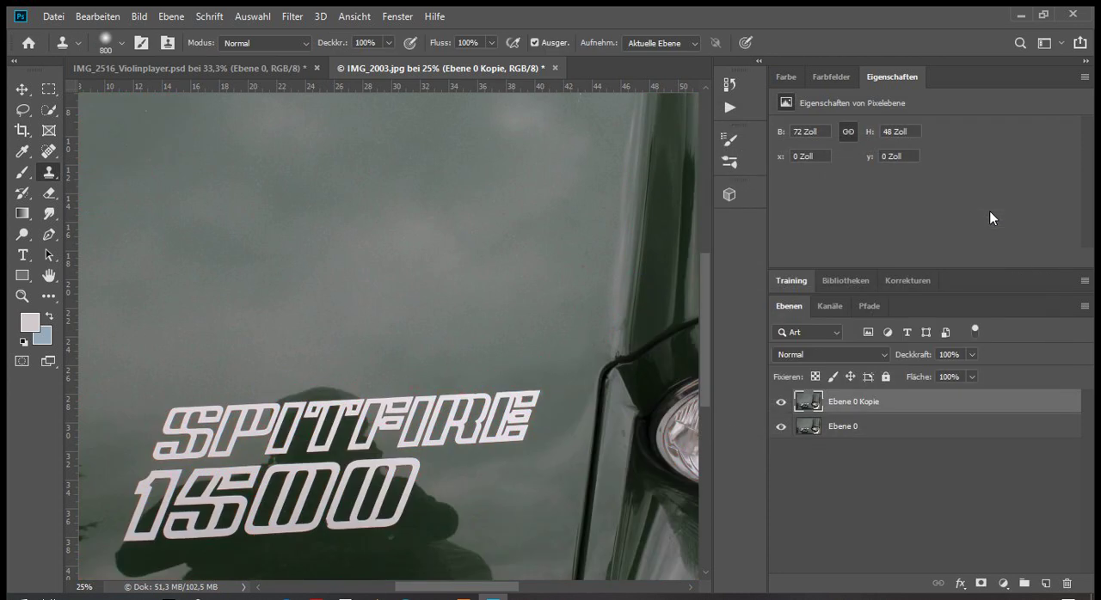
# Add a Levels adjustment layer above the copy with black point 144, midtones 0,74 and white point 186
pyautogui.click(1003, 583)
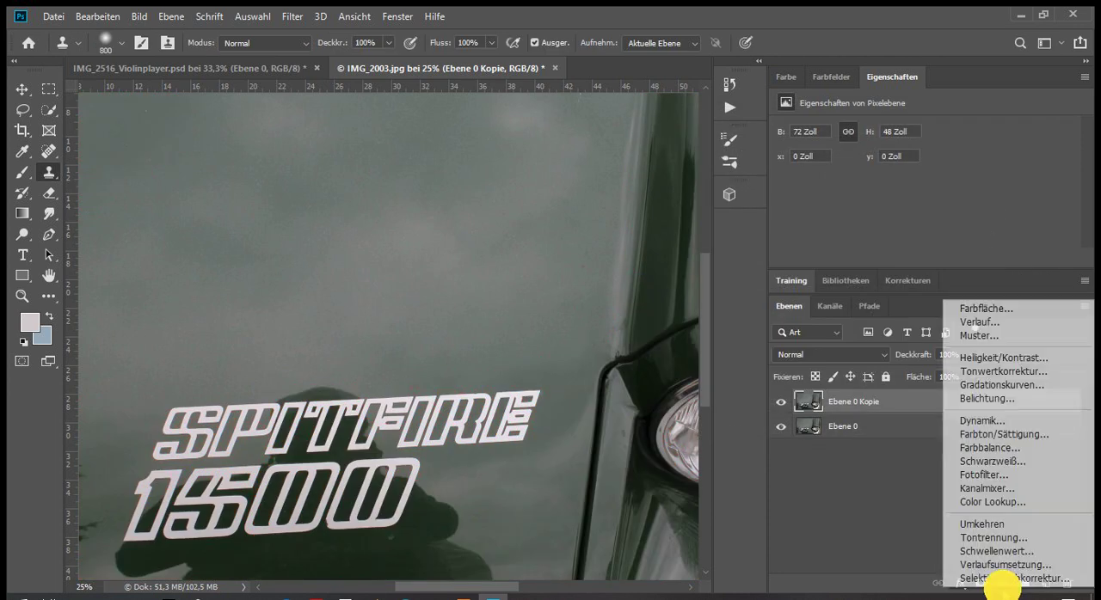
pyautogui.click(1019, 371)
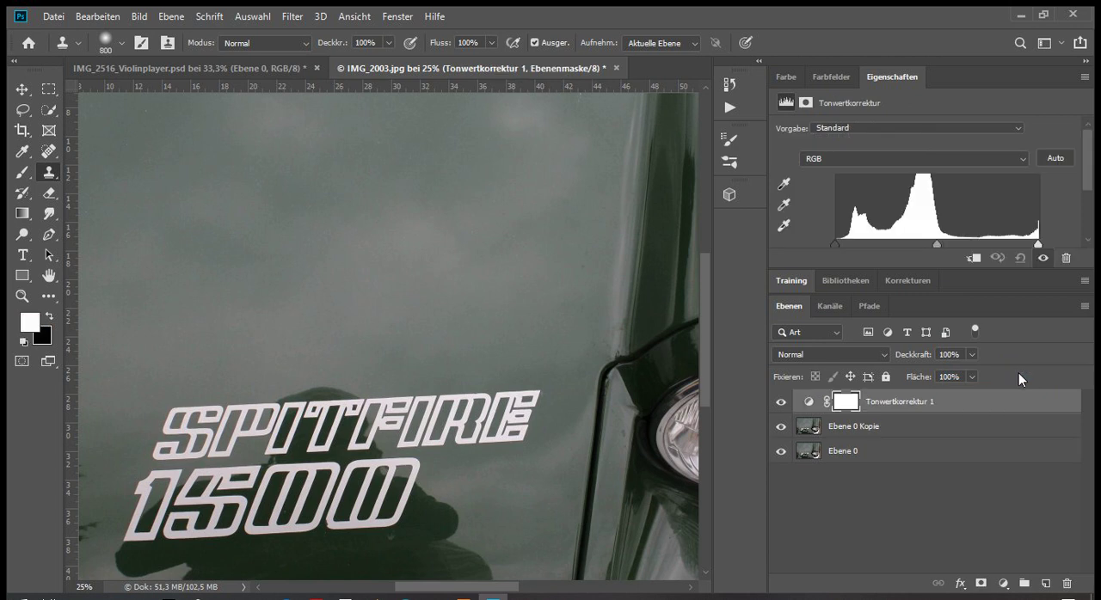
pyautogui.moveTo(1087, 170); pyautogui.dragTo(1083, 185)
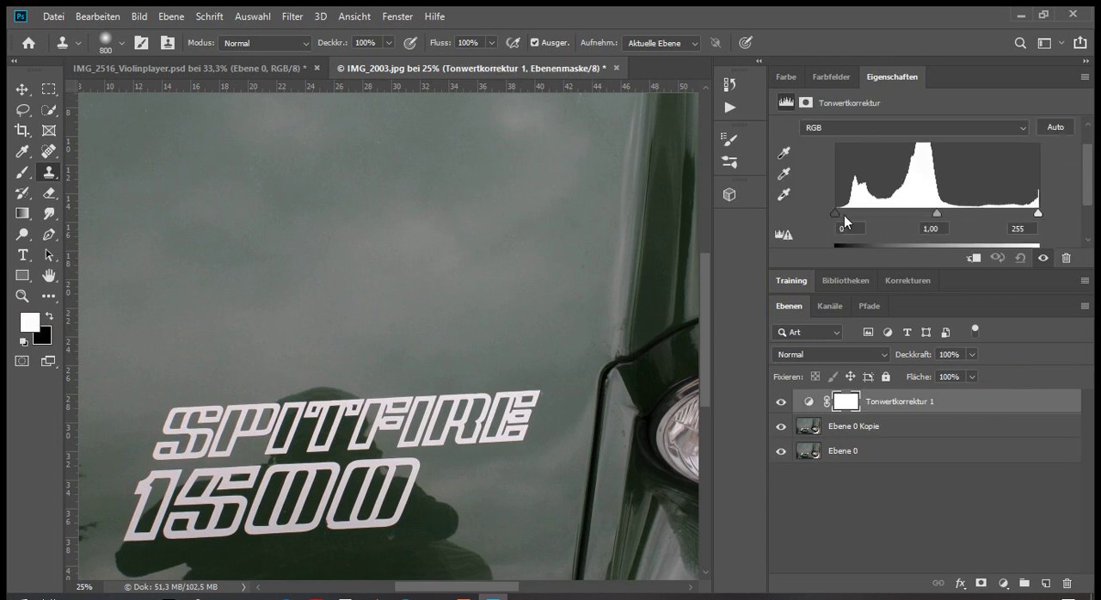
pyautogui.moveTo(839, 217); pyautogui.dragTo(959, 213)
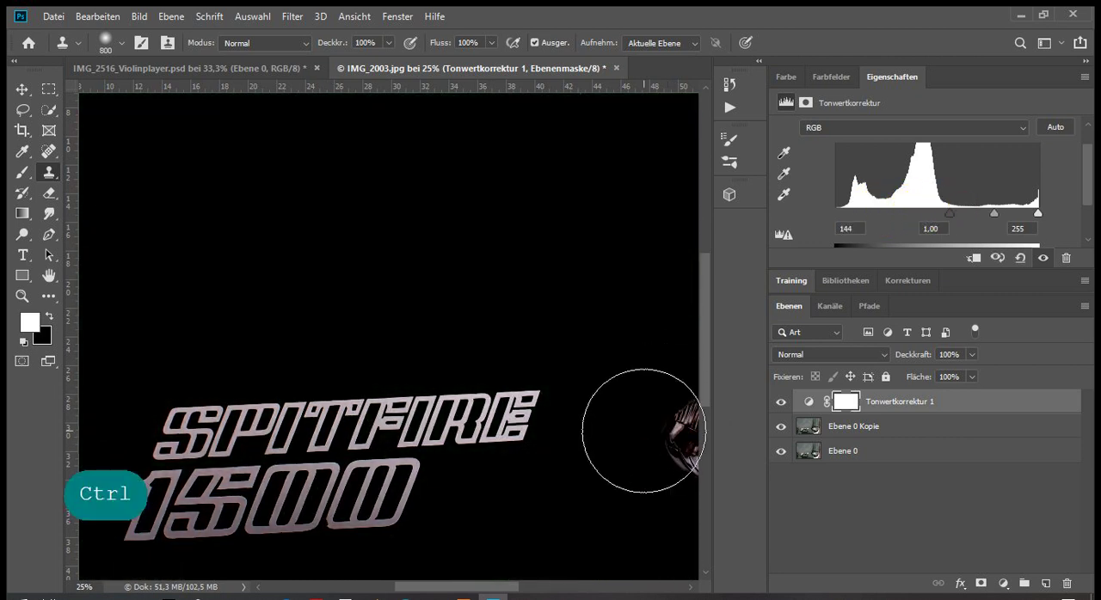
pyautogui.hotkey('ctrl', '-')
pyautogui.hotkey('ctrl', '-')
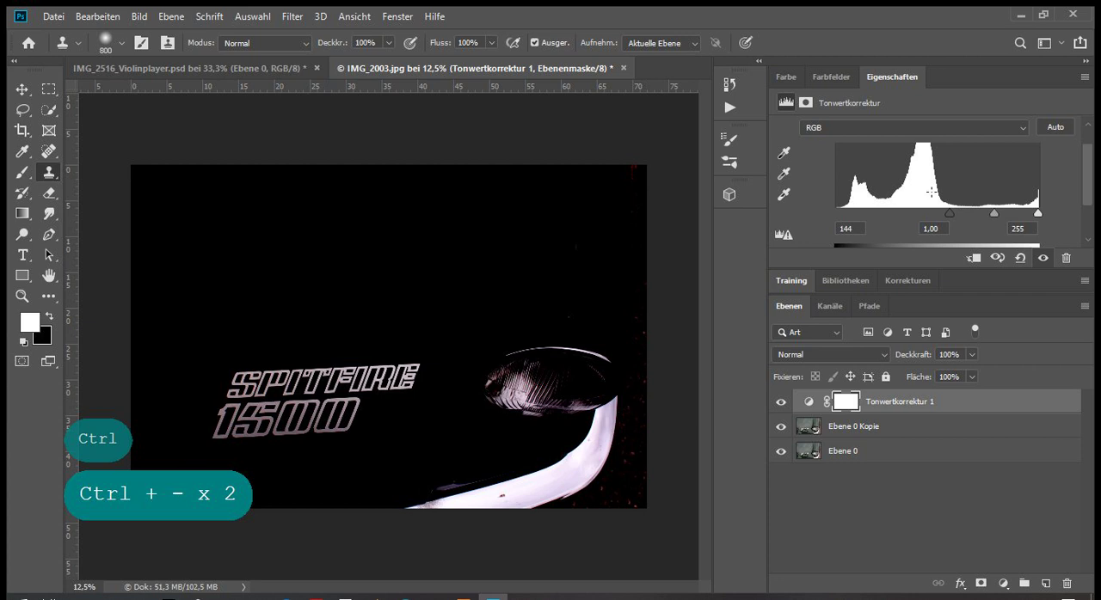
pyautogui.moveTo(993, 214); pyautogui.dragTo(971, 213)
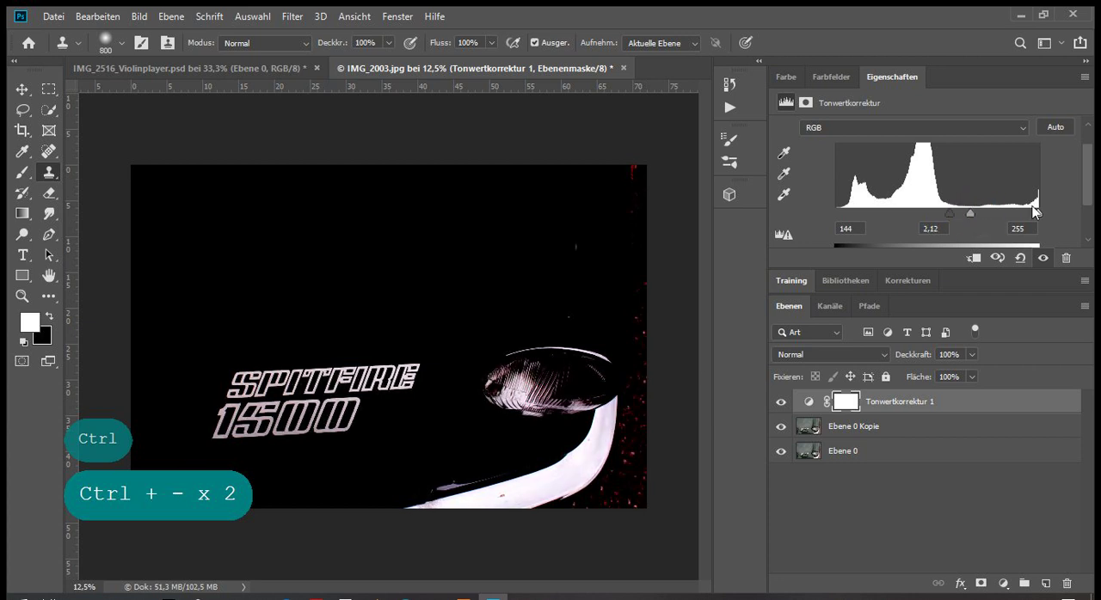
pyautogui.moveTo(1038, 214); pyautogui.dragTo(970, 215)
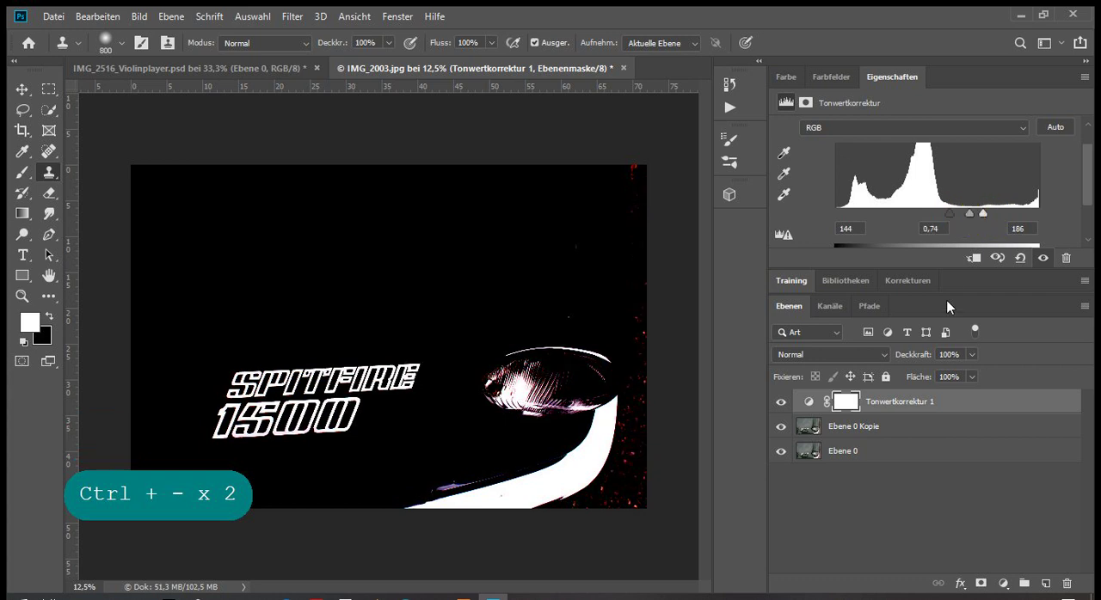
pyautogui.click(249, 15)
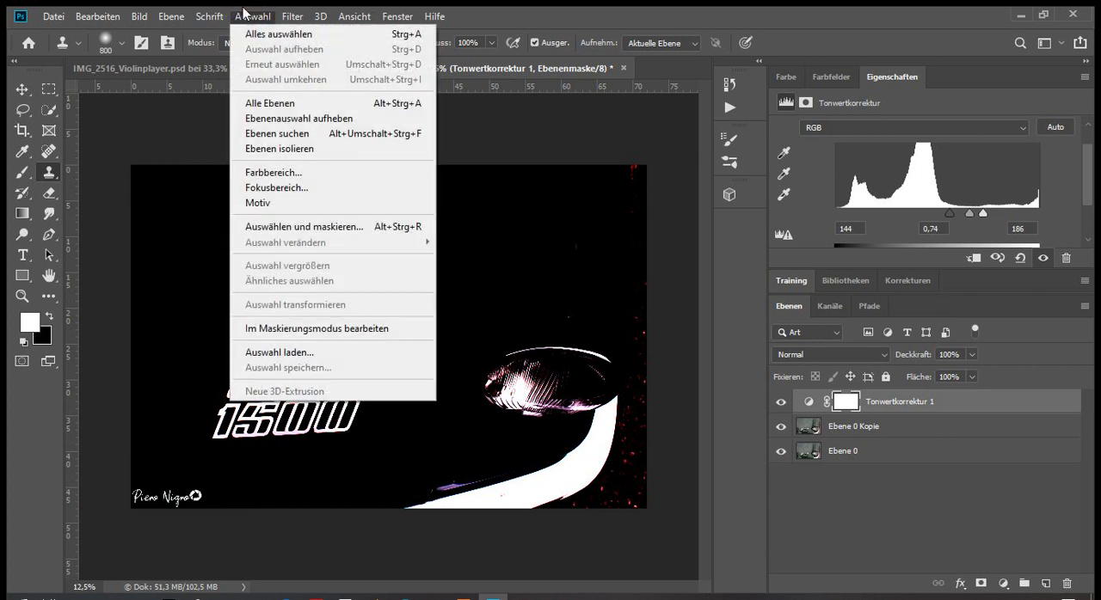
pyautogui.click(275, 172)
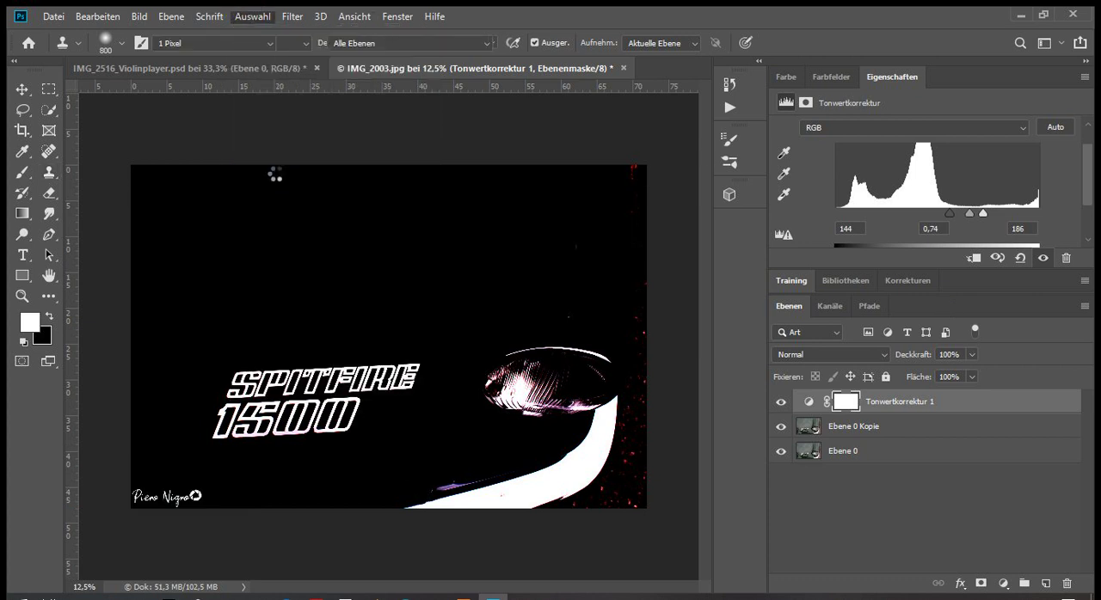
pyautogui.moveTo(835, 216); pyautogui.dragTo(740, 241)
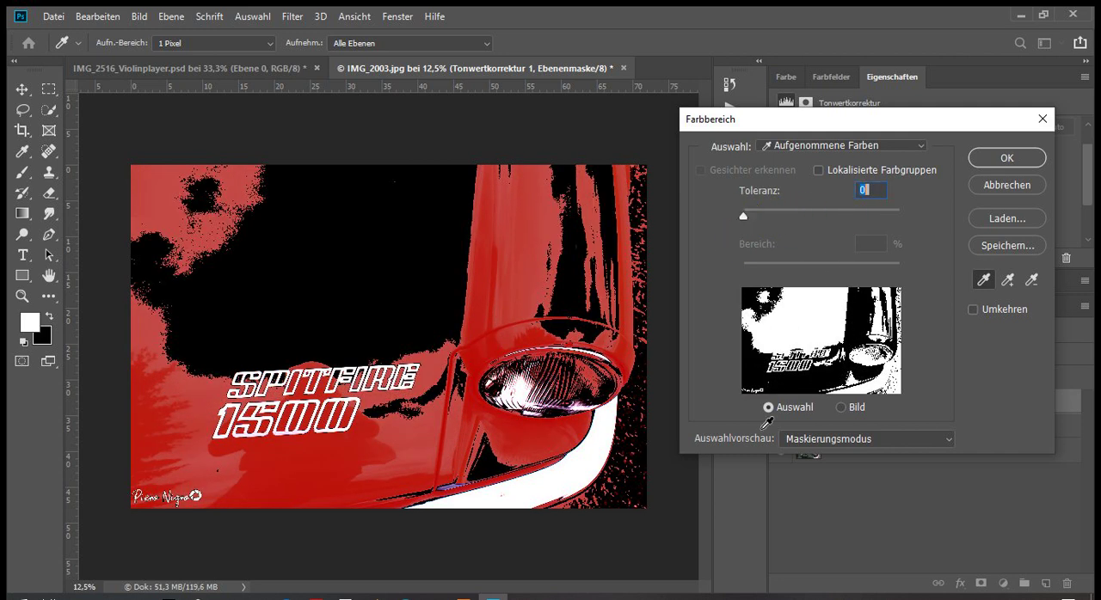
pyautogui.click(1006, 185)
# Merge the Levels adjustment layer and Ebene 0 Kopie into one layer
pyautogui.click(892, 433)
pyautogui.keyDown('shift'); pyautogui.click(892, 403); pyautogui.keyUp('shift')
pyautogui.rightClick(892, 406)
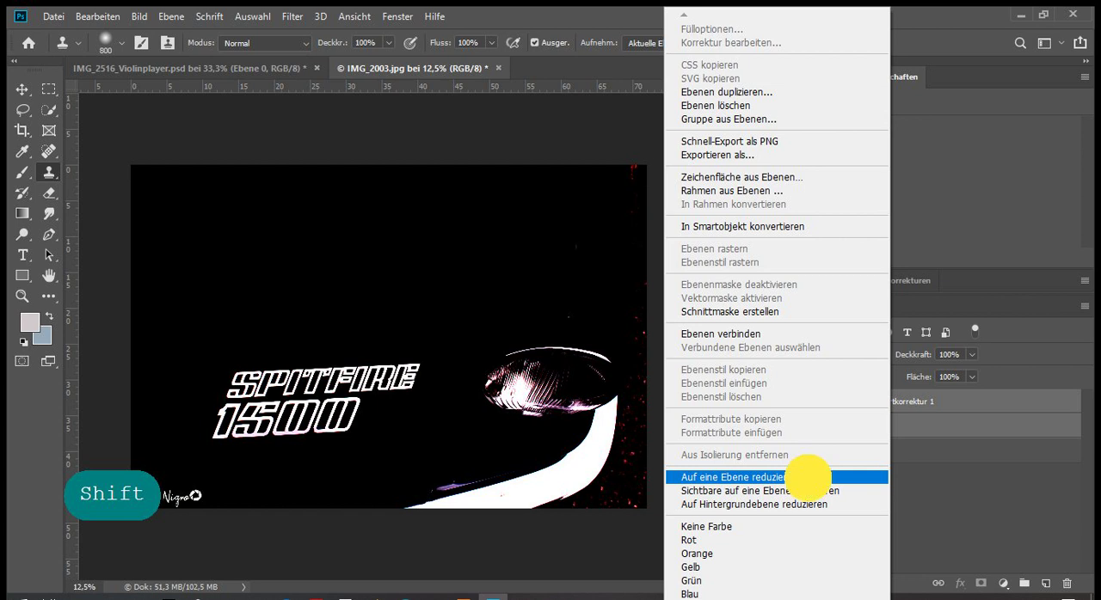
pyautogui.click(808, 478)
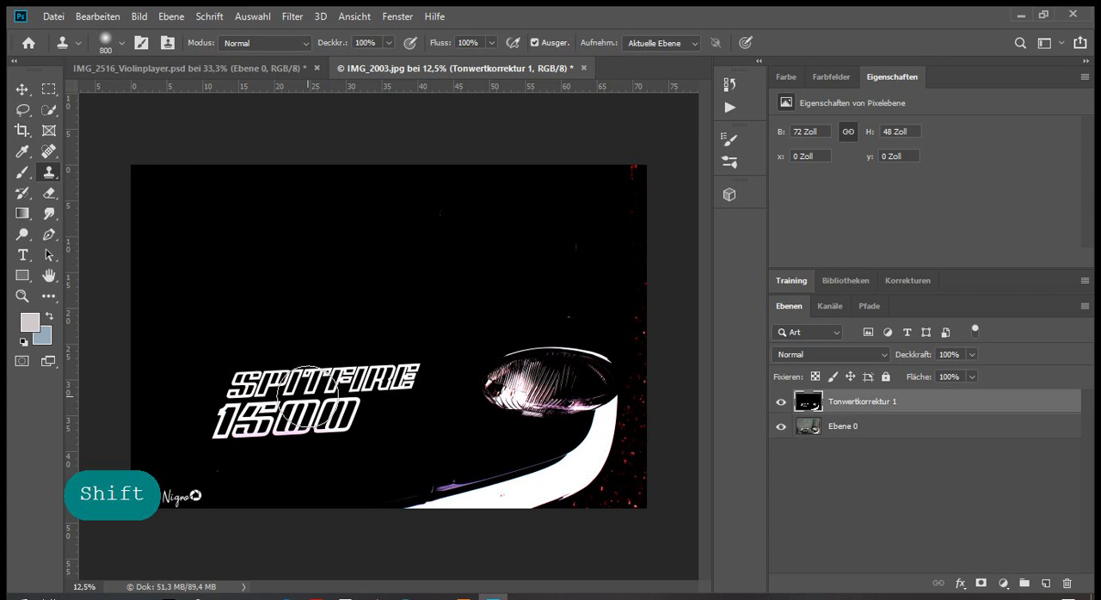
# Select the white SPITFIRE 1500 lettering by Color Range, sampling its colour with a tolerance of 112
pyautogui.hotkey('ctrl', '+')
pyautogui.hotkey('ctrl', '+')
pyautogui.click(252, 16)
pyautogui.click(274, 172)
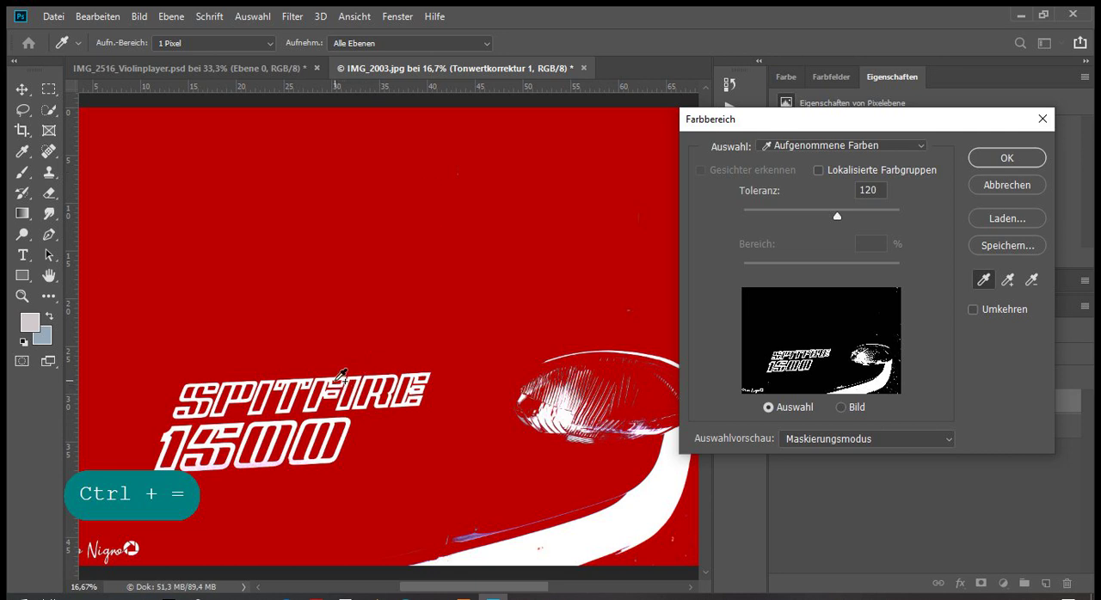
pyautogui.keyDown('shift'); pyautogui.click(334, 374); pyautogui.keyUp('shift')
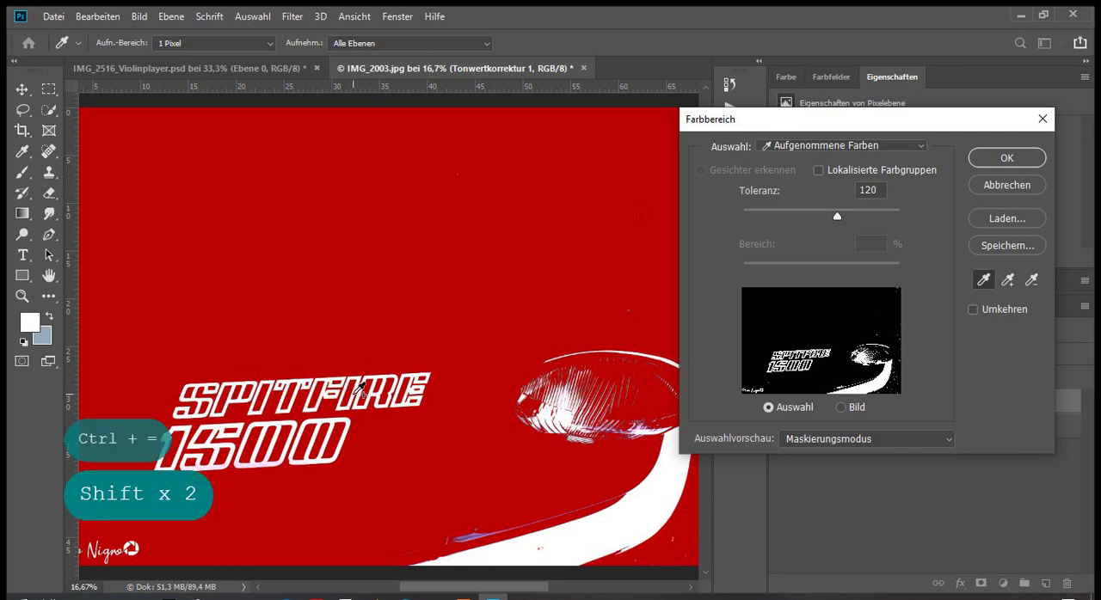
pyautogui.keyDown('shift'); pyautogui.click(357, 392); pyautogui.keyUp('shift')
pyautogui.moveTo(836, 215)
pyautogui.mouseDown()
pyautogui.moveTo(718, 215)
pyautogui.moveTo(918, 208)
pyautogui.moveTo(786, 226)
pyautogui.moveTo(847, 222)
pyautogui.mouseUp()
pyautogui.moveTo(847, 222); pyautogui.dragTo(831, 214)
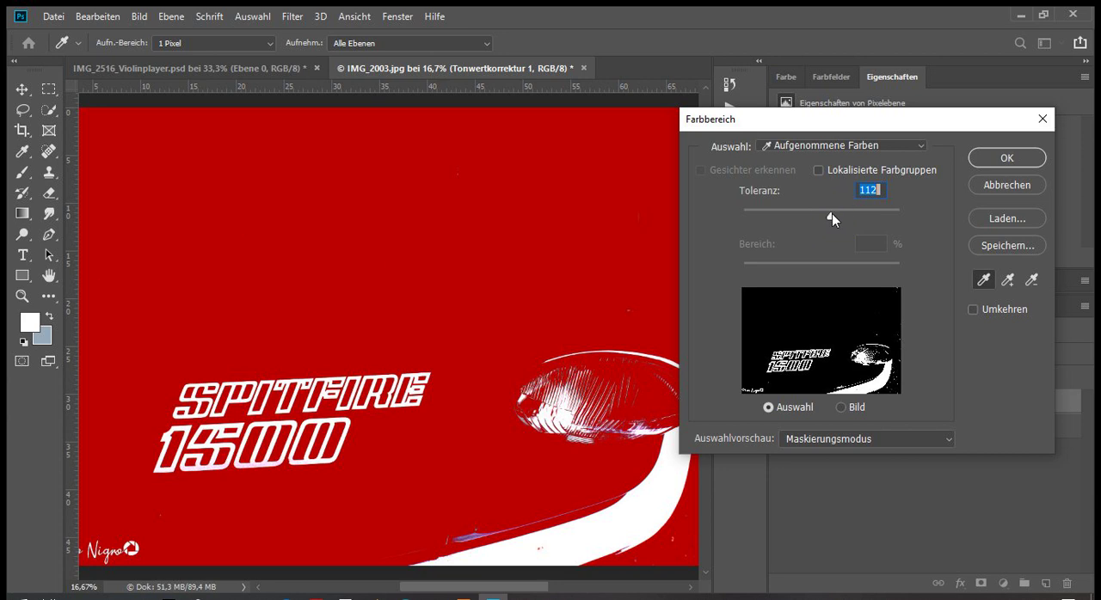
pyautogui.click(1007, 158)
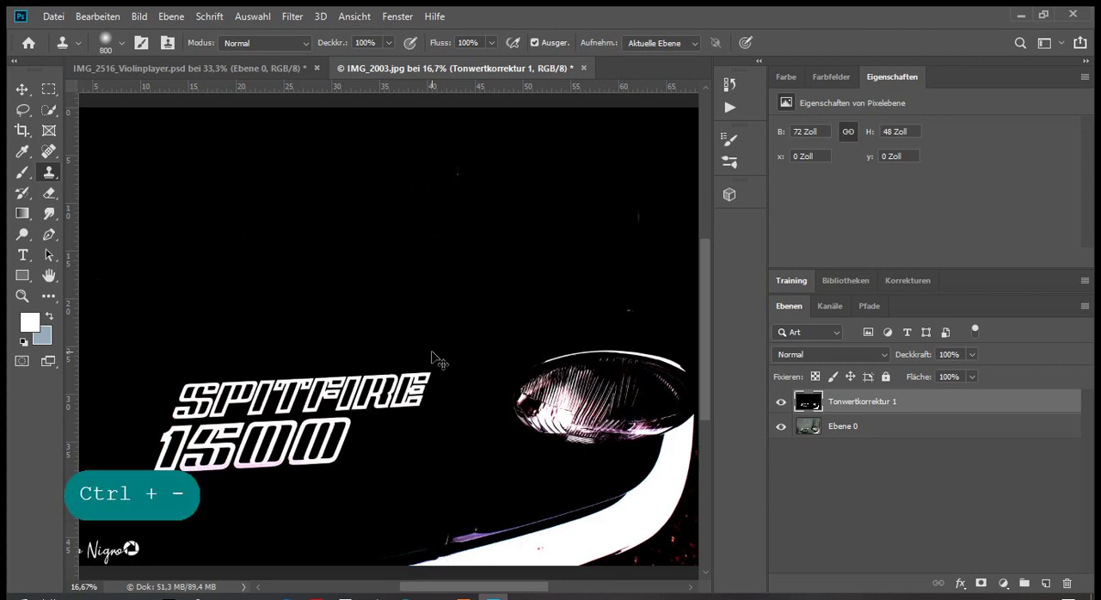
# Subtract the headlight, the bumper and the signature from the selection with the Lasso tool, keeping the SPITFIRE 1500 lettering selected
pyautogui.hotkey('ctrl', '-')
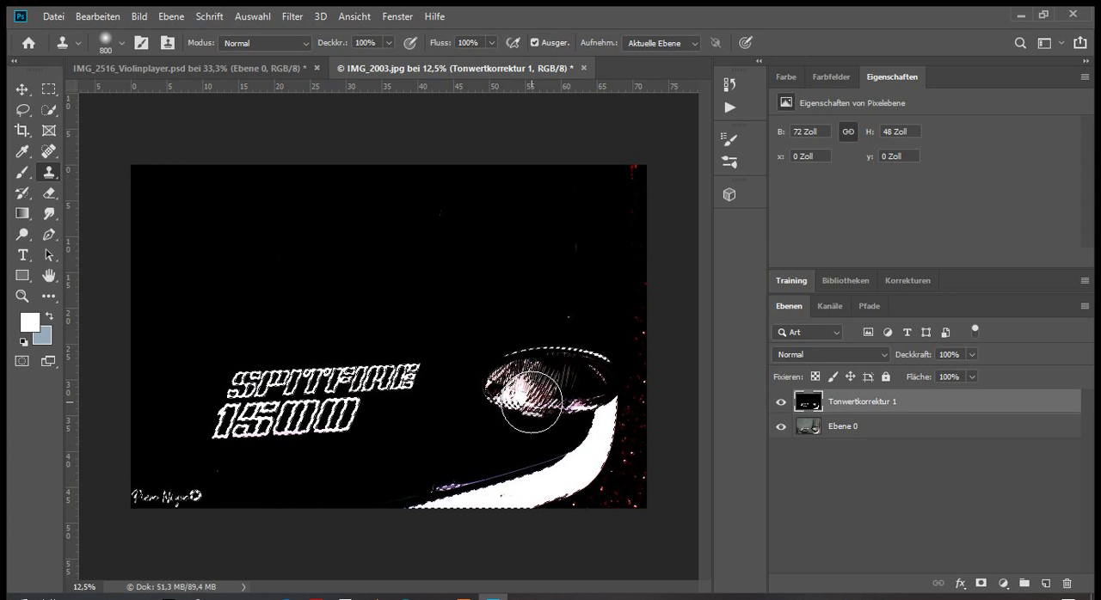
pyautogui.hotkey('ctrl', '=')
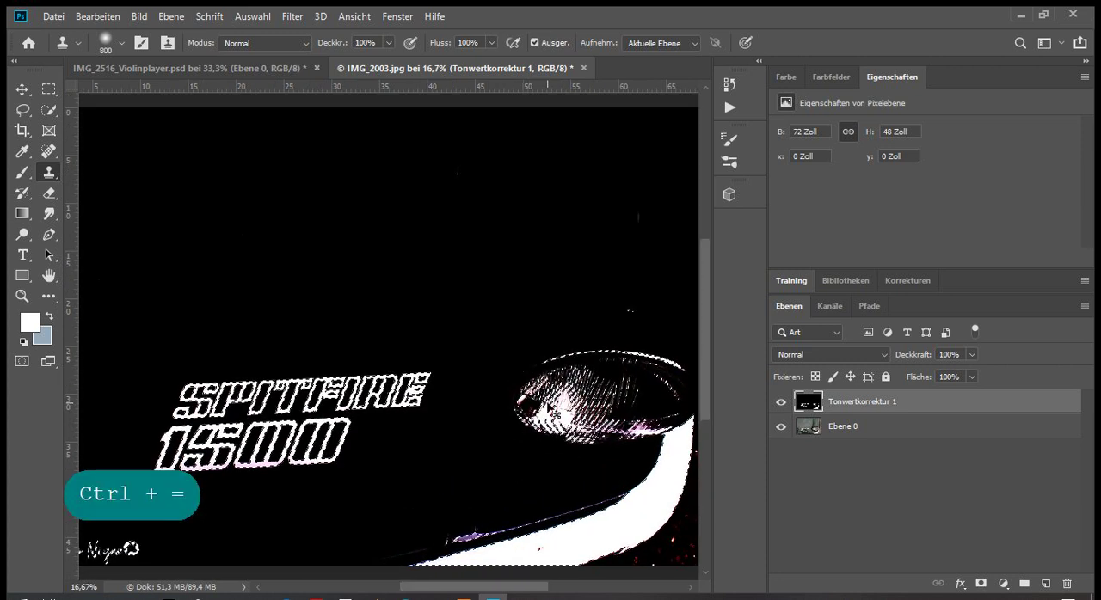
pyautogui.hotkey('ctrl', '-')
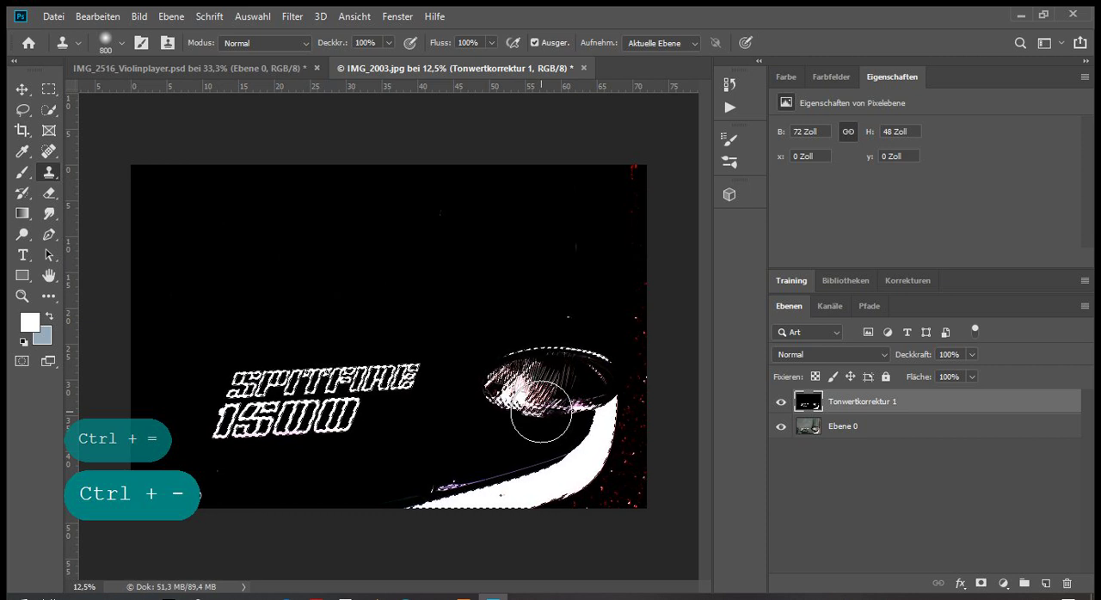
pyautogui.click(22, 109)
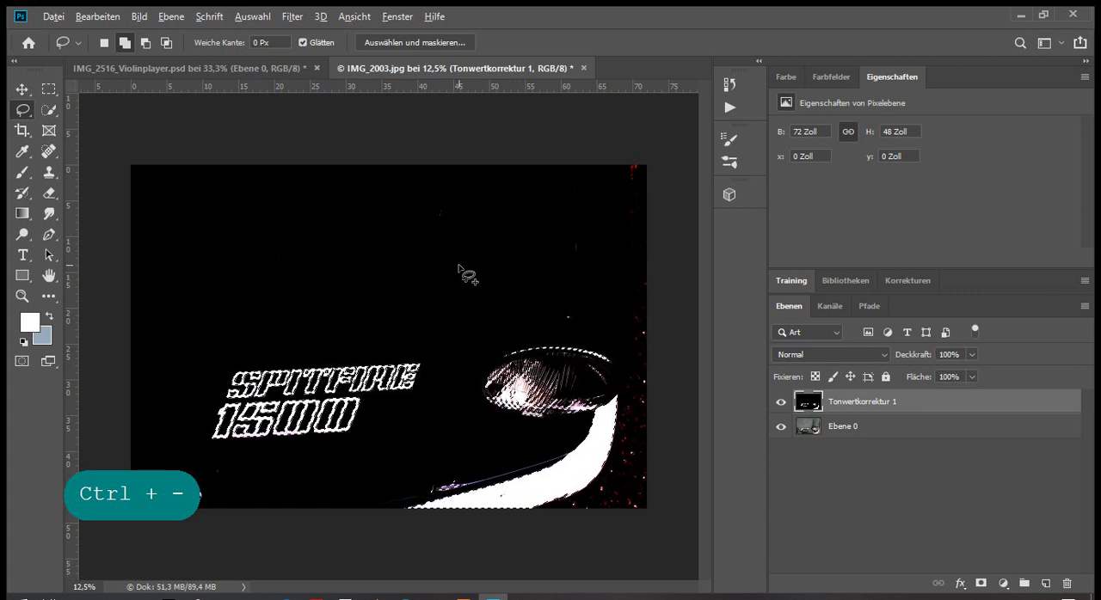
pyautogui.moveTo(459, 269)
pyautogui.mouseDown()
pyautogui.moveTo(442, 450)
pyautogui.moveTo(605, 535)
pyautogui.moveTo(654, 323)
pyautogui.moveTo(506, 204)
pyautogui.moveTo(435, 246)
pyautogui.moveTo(463, 271)
pyautogui.mouseUp()
pyautogui.moveTo(596, 319)
pyautogui.mouseDown()
pyautogui.moveTo(393, 319)
pyautogui.moveTo(161, 353)
pyautogui.moveTo(127, 269)
pyautogui.moveTo(218, 158)
pyautogui.moveTo(437, 131)
pyautogui.moveTo(630, 187)
pyautogui.moveTo(639, 275)
pyautogui.moveTo(602, 319)
pyautogui.mouseUp()
pyautogui.press('alt')
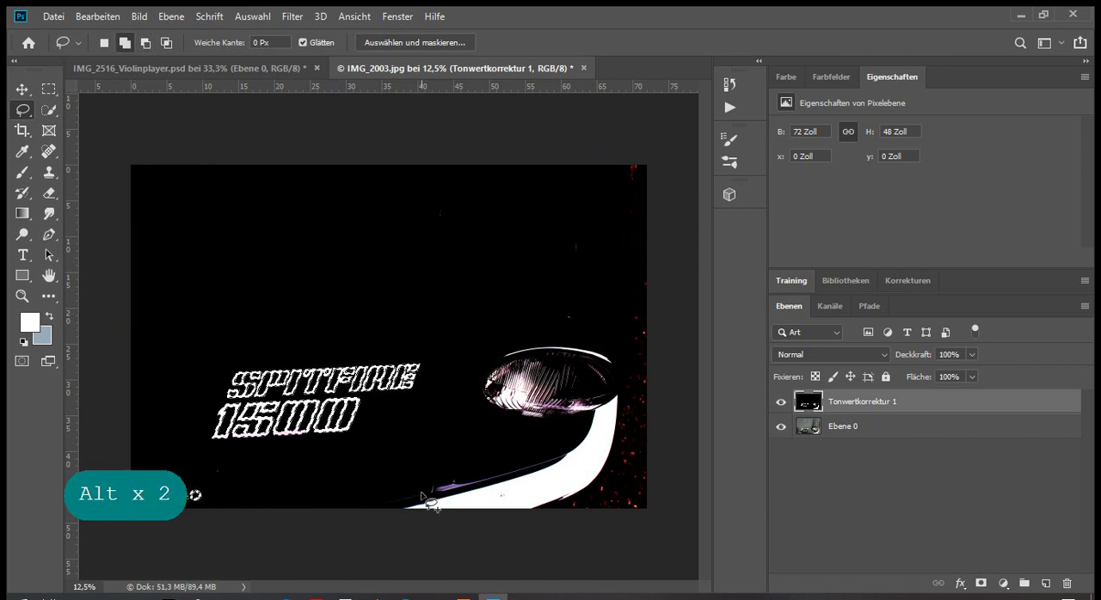
pyautogui.press('alt')
pyautogui.moveTo(434, 494)
pyautogui.mouseDown()
pyautogui.moveTo(196, 467)
pyautogui.moveTo(348, 530)
pyautogui.moveTo(434, 494)
pyautogui.mouseUp()
pyautogui.press('alt')
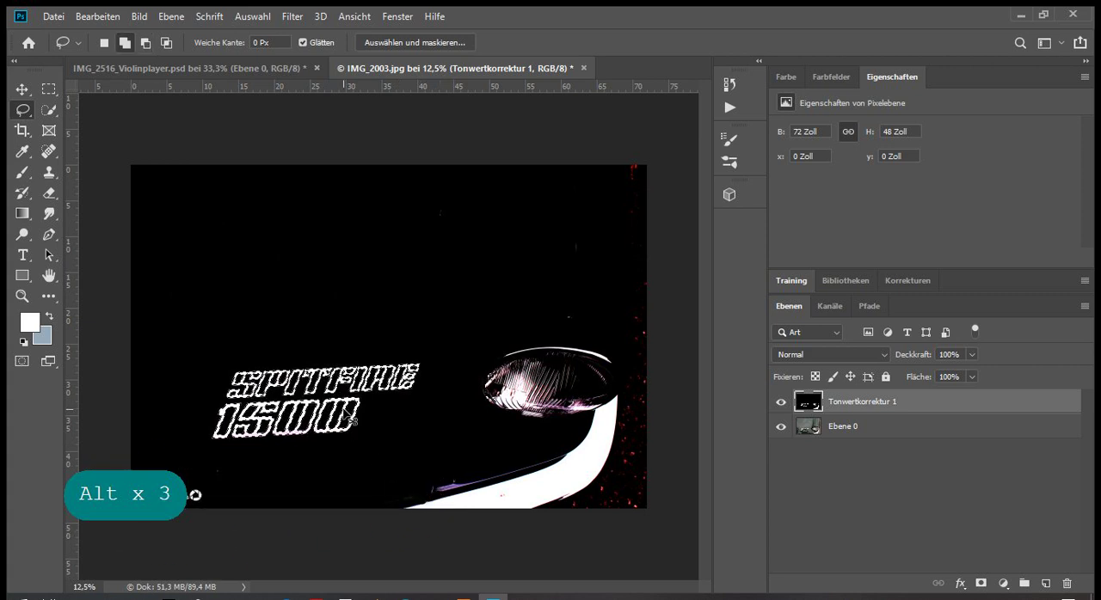
# Examine the remaining selection around the SPITFIRE 1500 lettering and the dark bonnet area for stray selected spots
pyautogui.hotkey('ctrl', '+')
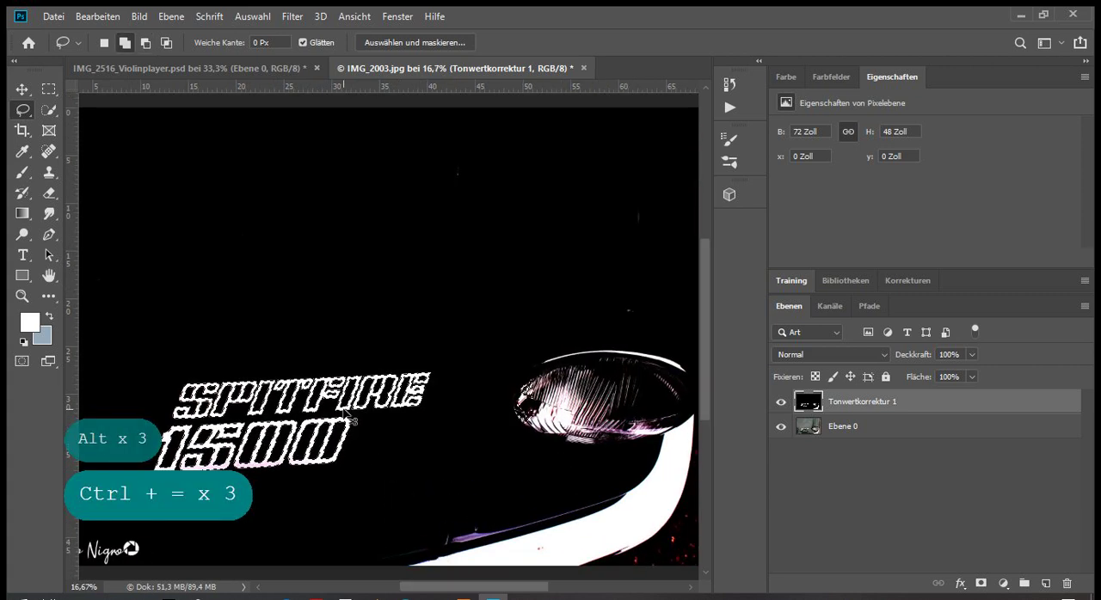
pyautogui.hotkey('ctrl', '+')
pyautogui.moveTo(437, 585); pyautogui.dragTo(423, 586)
pyautogui.hotkey('ctrl', '-')
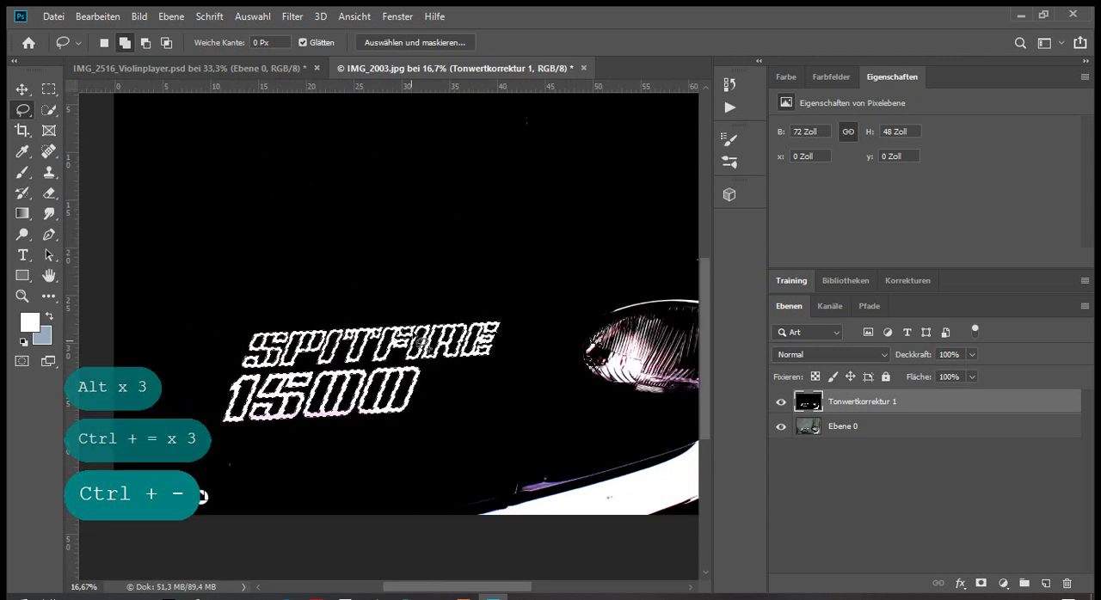
pyautogui.press('alt')
pyautogui.scroll(3, 533, 207)
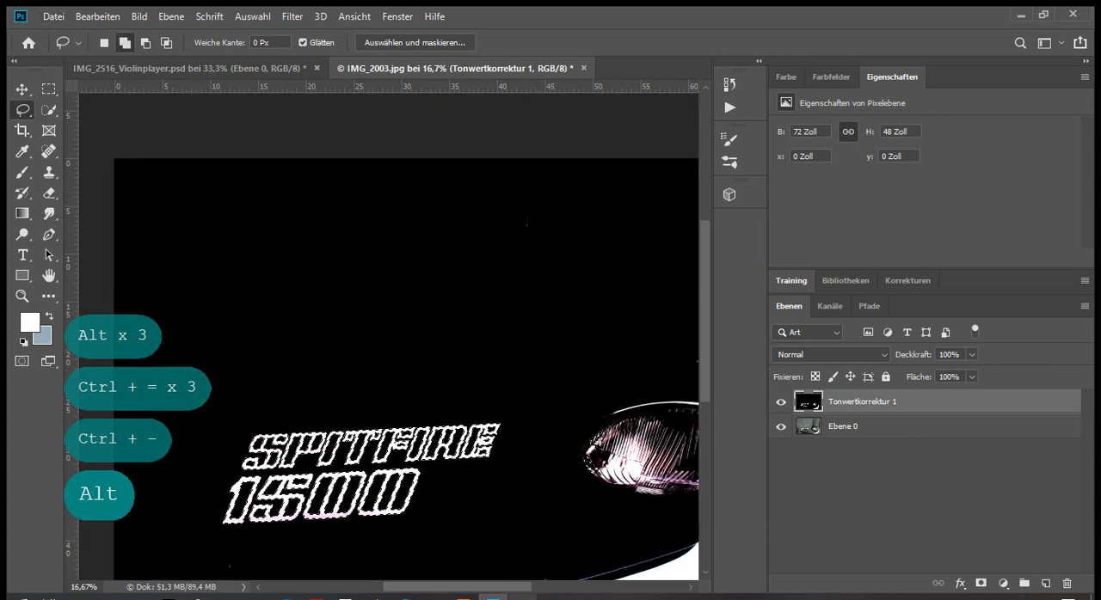
pyautogui.scroll(-2, 524, 471)
pyautogui.scroll(2, 539, 340)
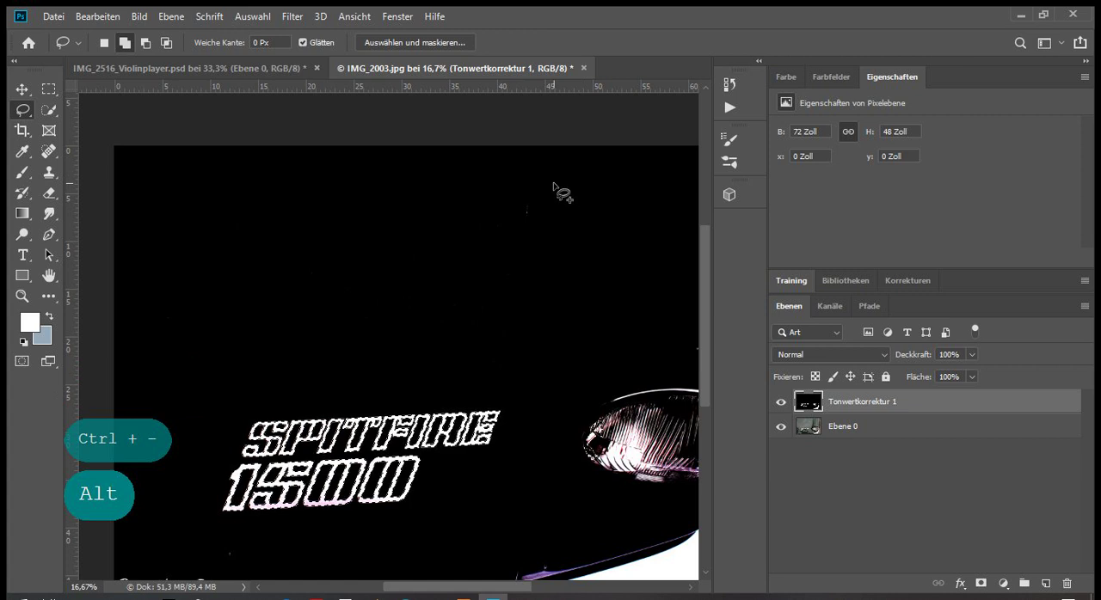
pyautogui.hotkey('ctrl', '=')
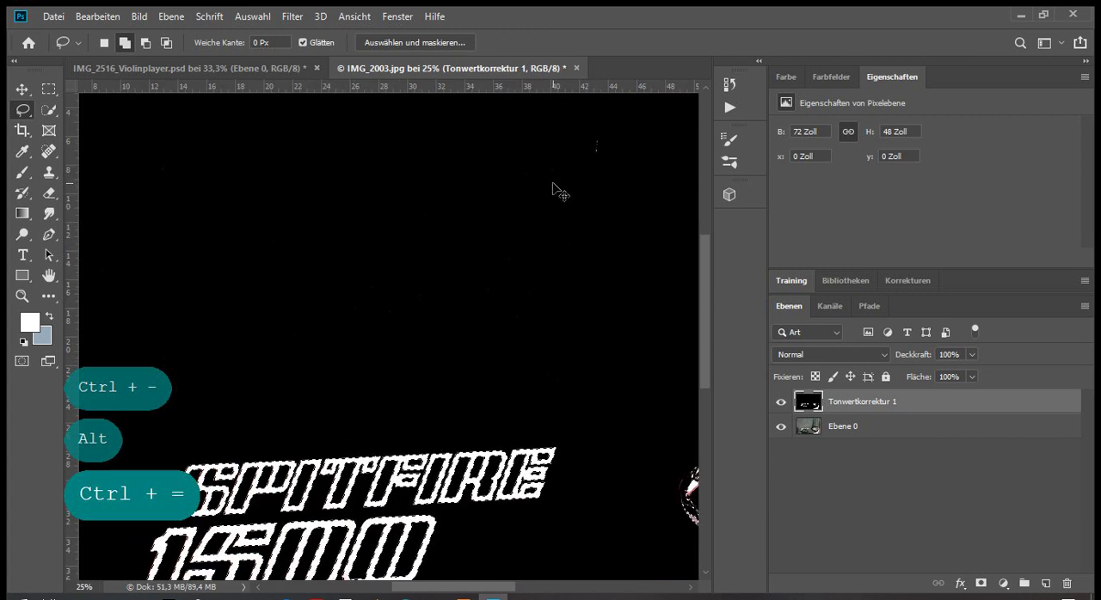
pyautogui.hotkey('ctrl', '-')
pyautogui.hotkey('ctrl', '-')
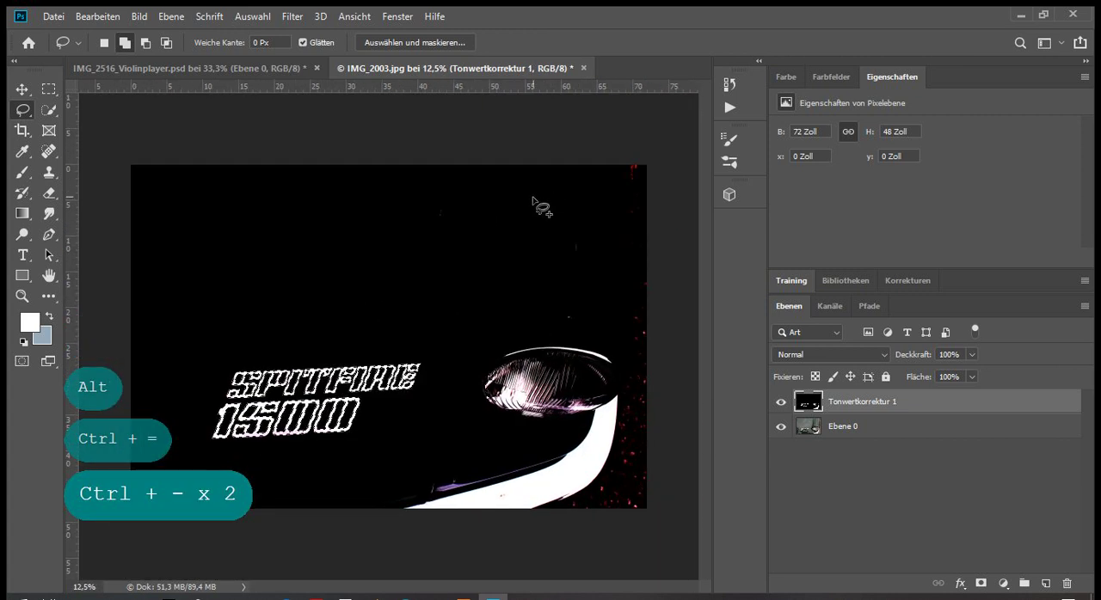
# Subtract stray spots in the dark areas around the lettering from the selection with freehand Lasso outlines
pyautogui.keyDown('alt'); pyautogui.click(490, 179); pyautogui.keyUp('alt')
pyautogui.moveTo(491, 178)
pyautogui.mouseDown()
pyautogui.moveTo(279, 277)
pyautogui.moveTo(503, 341)
pyautogui.moveTo(604, 347)
pyautogui.moveTo(598, 239)
pyautogui.moveTo(507, 183)
pyautogui.mouseUp()
pyautogui.moveTo(228, 168)
pyautogui.mouseDown()
pyautogui.moveTo(272, 349)
pyautogui.moveTo(620, 310)
pyautogui.moveTo(96, 168)
pyautogui.moveTo(197, 172)
pyautogui.mouseUp()
pyautogui.moveTo(144, 137)
pyautogui.mouseDown()
pyautogui.moveTo(95, 241)
pyautogui.moveTo(274, 149)
pyautogui.moveTo(141, 137)
pyautogui.mouseUp()
pyautogui.moveTo(428, 324); pyautogui.dragTo(439, 348)
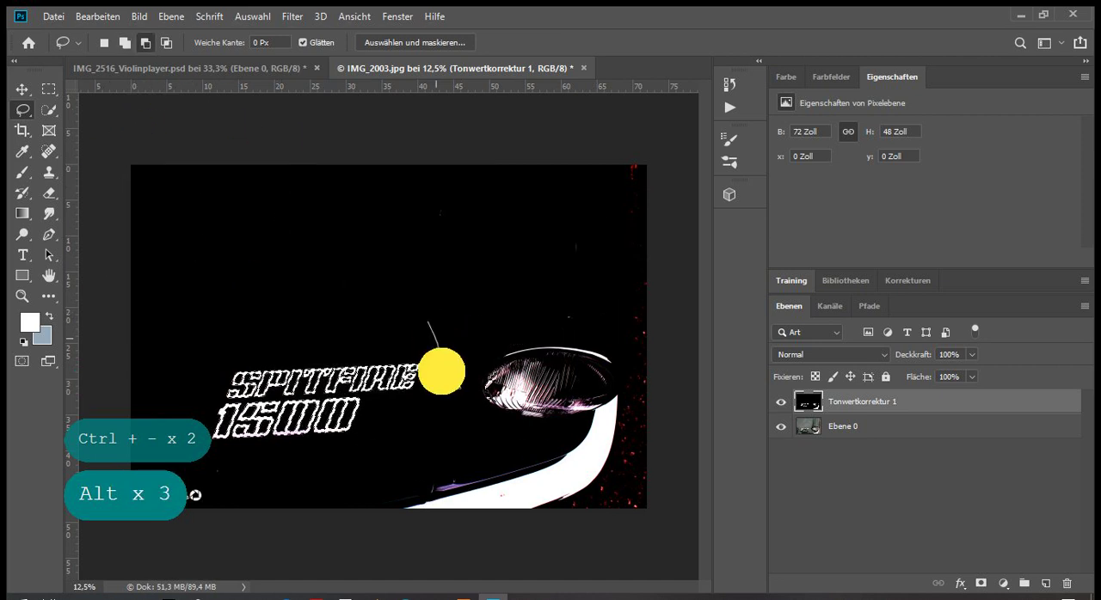
pyautogui.moveTo(386, 413)
pyautogui.mouseDown()
pyautogui.moveTo(367, 443)
pyautogui.moveTo(293, 464)
pyautogui.moveTo(186, 464)
pyautogui.moveTo(127, 481)
pyautogui.moveTo(208, 528)
pyautogui.moveTo(506, 498)
pyautogui.moveTo(609, 420)
pyautogui.moveTo(613, 330)
pyautogui.moveTo(510, 290)
pyautogui.moveTo(427, 331)
pyautogui.mouseUp()
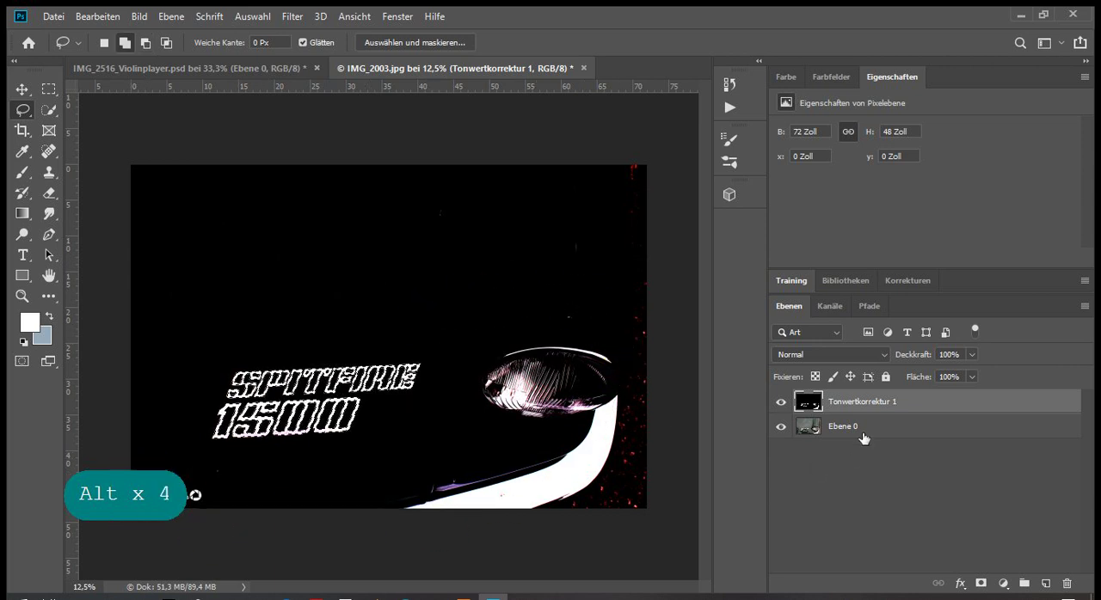
# Duplicate the layer Ebene 0 as Ebene 0 Kopie within IMG_2003.jpg
pyautogui.click(804, 426)
pyautogui.rightClick(804, 426)
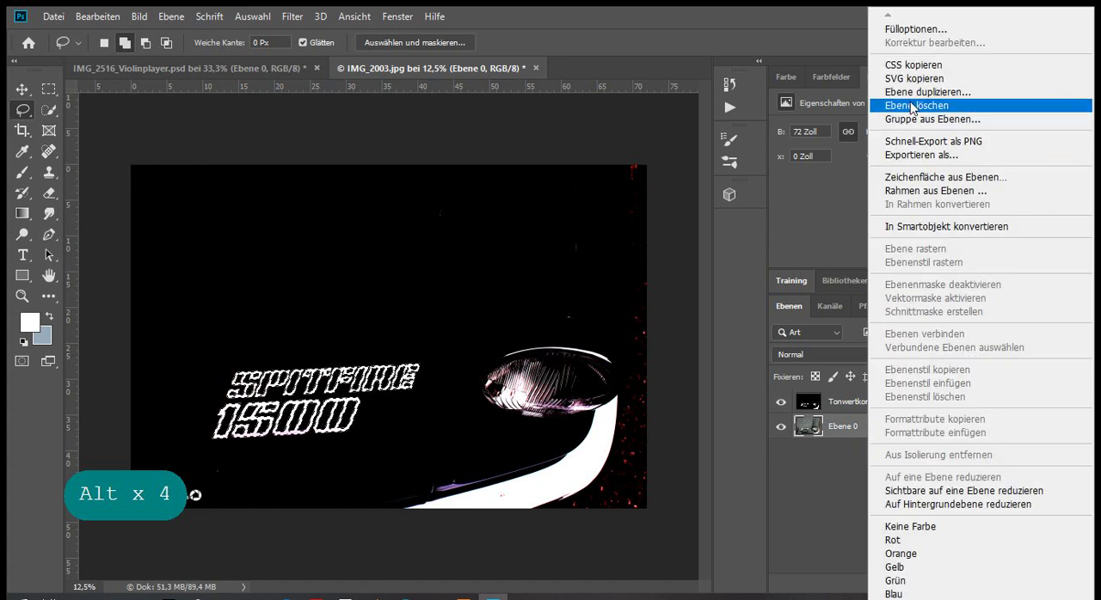
pyautogui.click(912, 91)
pyautogui.click(1036, 243)
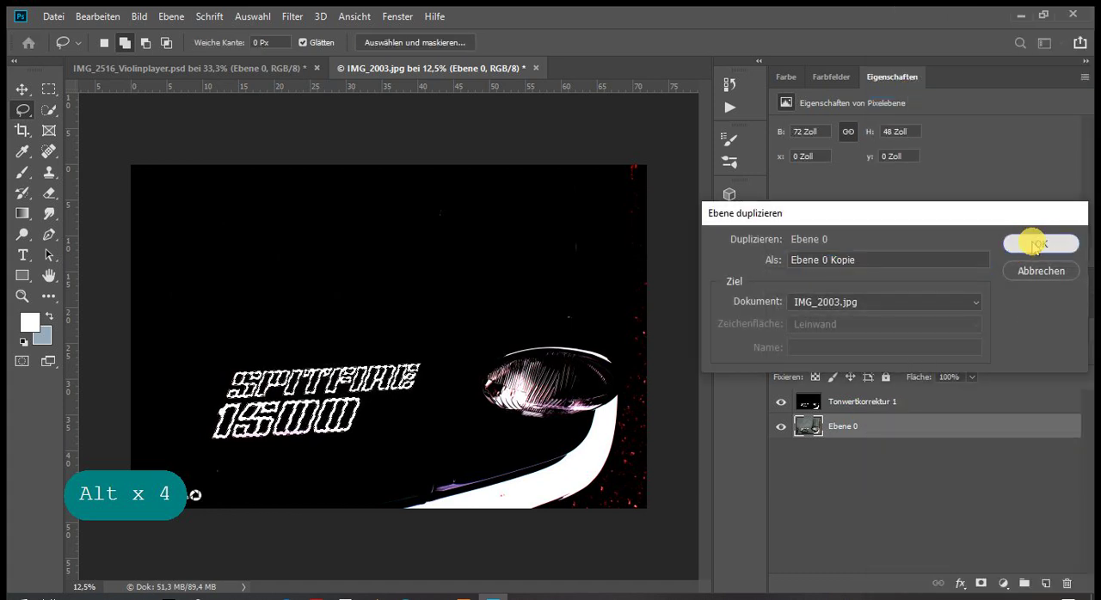
# Add a layer mask to Ebene 0 Kopie from the lettering selection
pyautogui.click(884, 409)
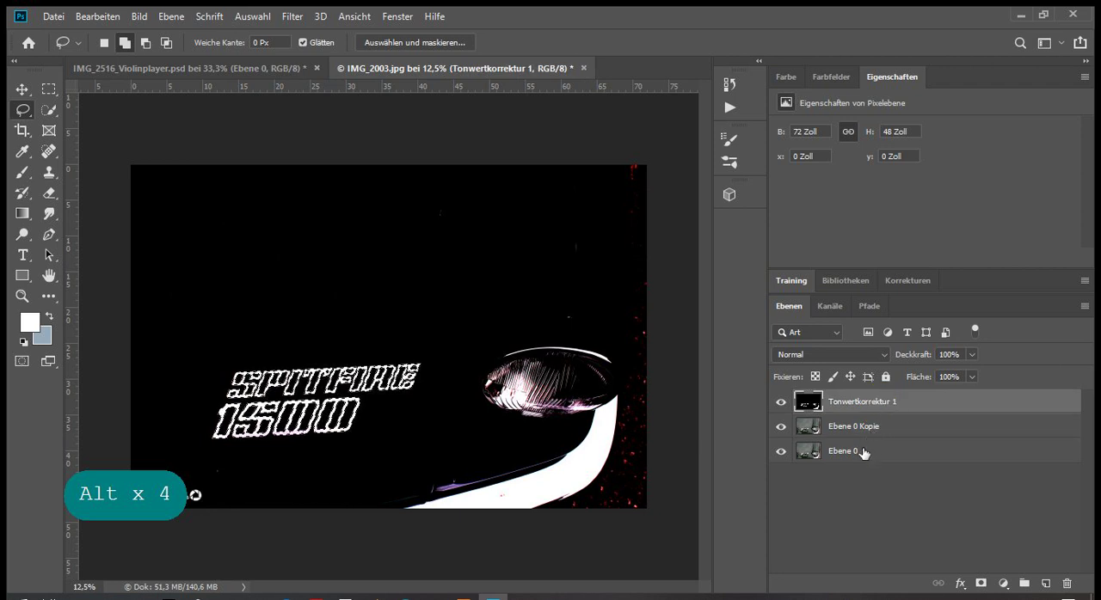
pyautogui.click(865, 436)
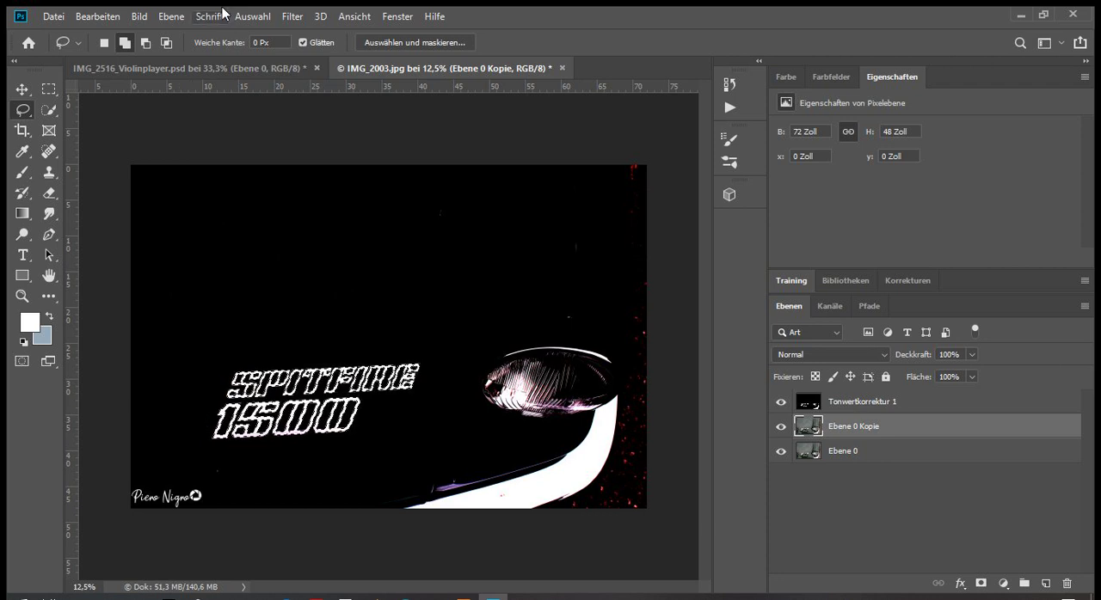
pyautogui.click(981, 583)
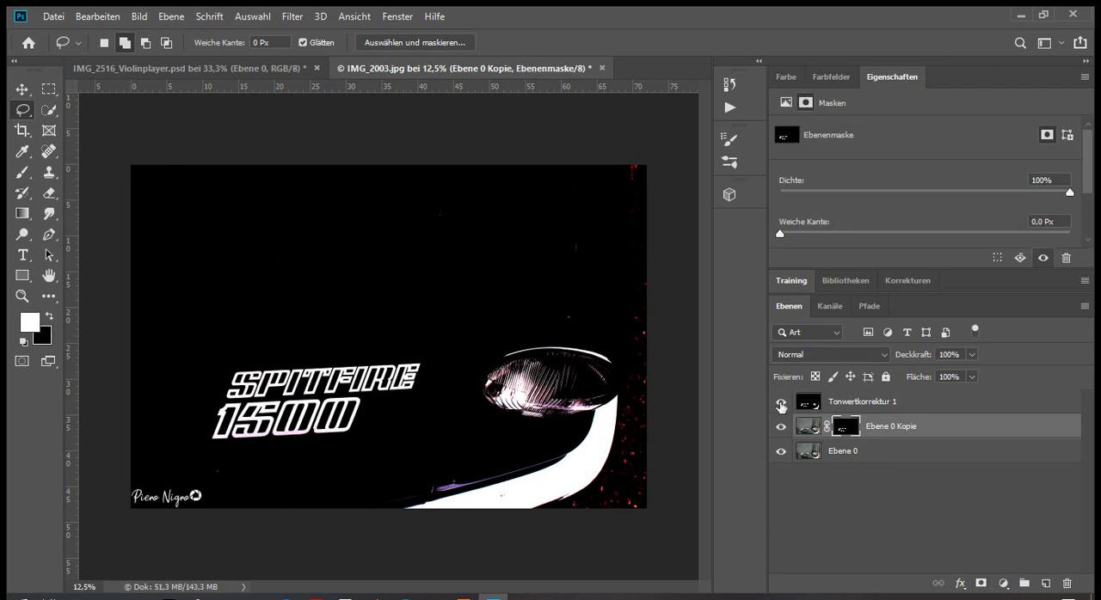
# Hide the layers Tonwertkorrektur 1 and Ebene 0 and examine the masked lettering up close
pyautogui.click(781, 403)
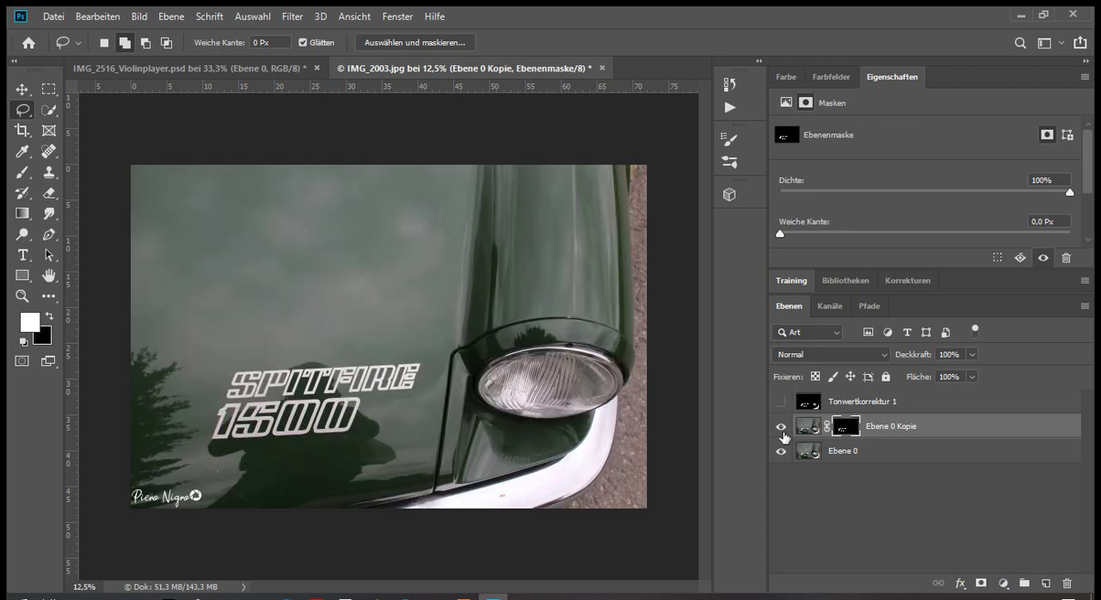
pyautogui.click(781, 451)
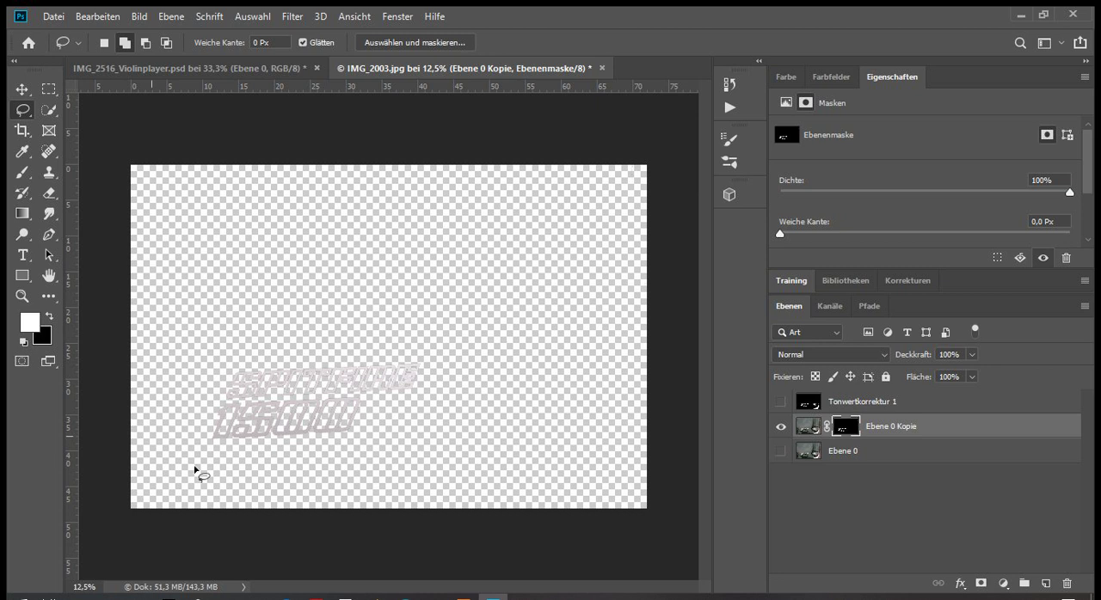
pyautogui.hotkey('ctrl', '=')
pyautogui.hotkey('ctrl', '=')
pyautogui.hotkey('ctrl', '=')
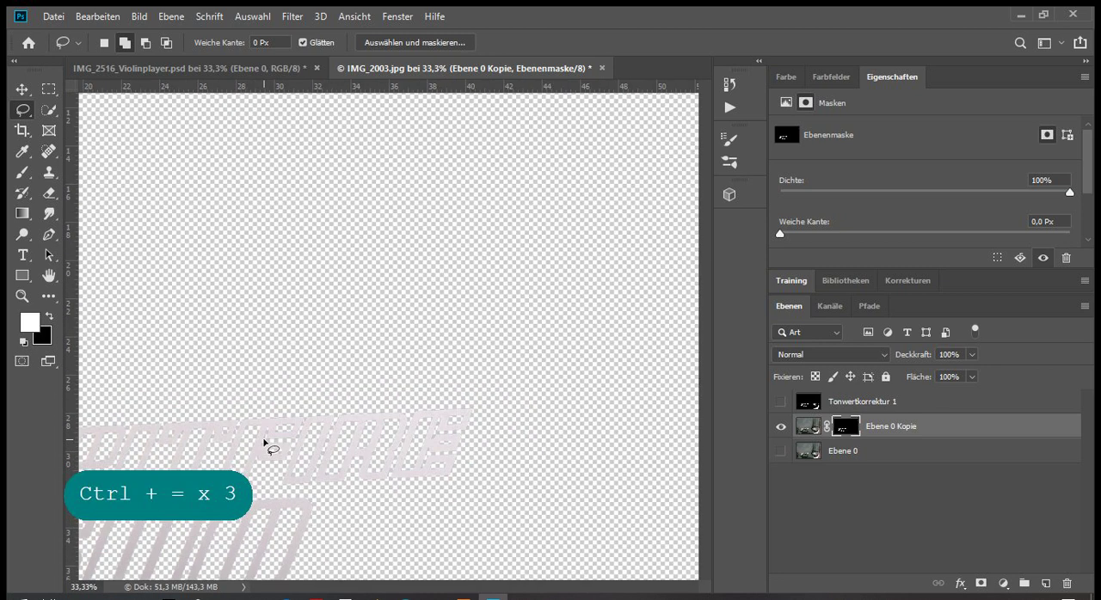
pyautogui.moveTo(504, 585)
pyautogui.mouseDown()
pyautogui.moveTo(475, 587)
pyautogui.moveTo(497, 586)
pyautogui.mouseUp()
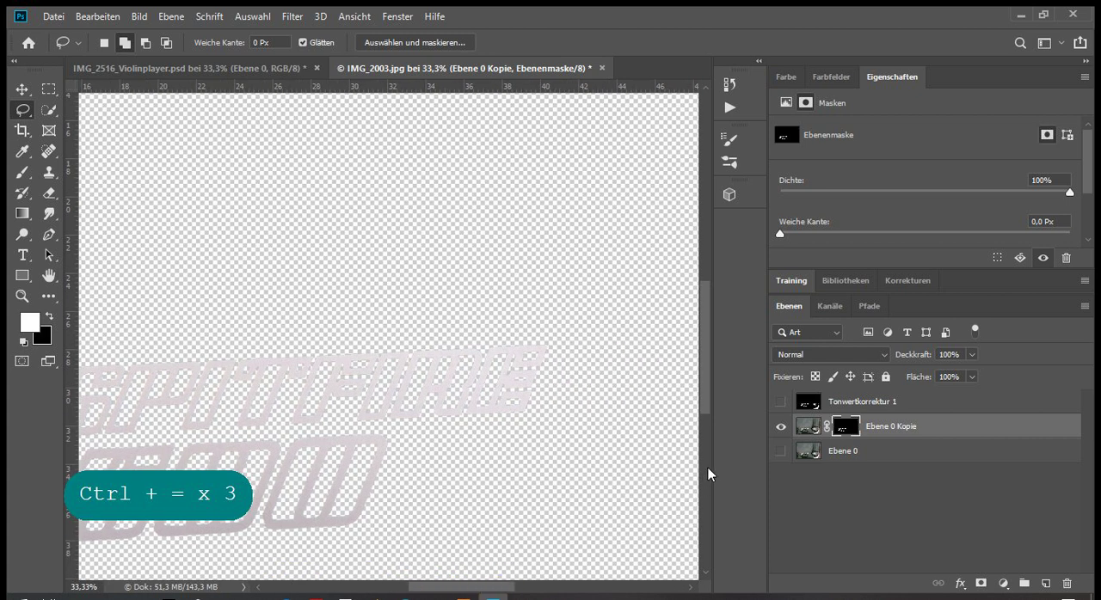
# Show Ebene 0 again, place it above Ebene 0 Kopie and check both layers by toggling their visibility
pyautogui.click(781, 451)
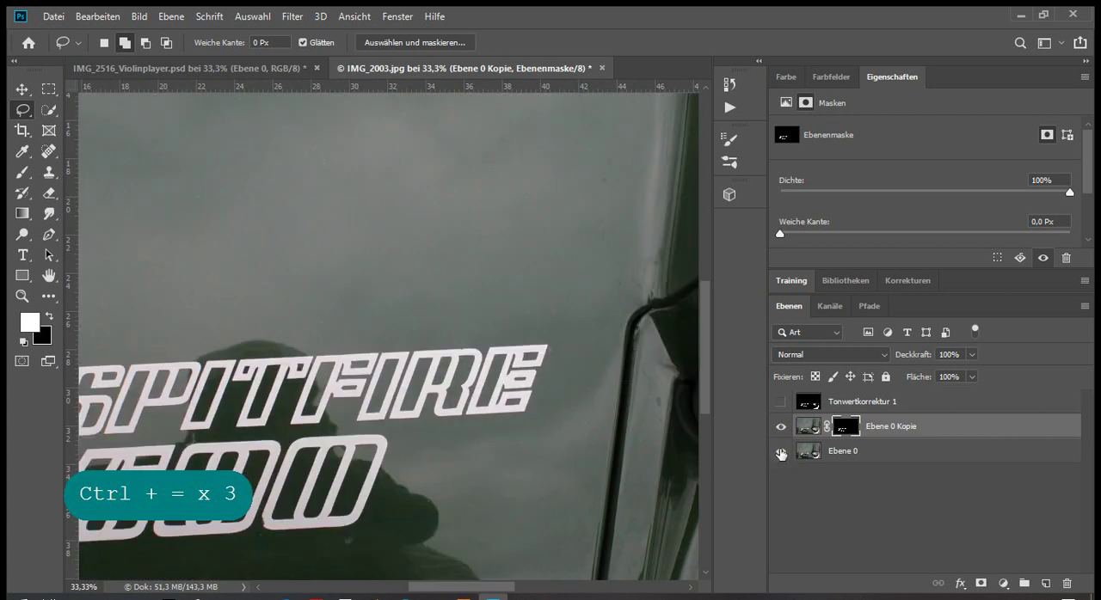
pyautogui.hotkey('ctrl', '-')
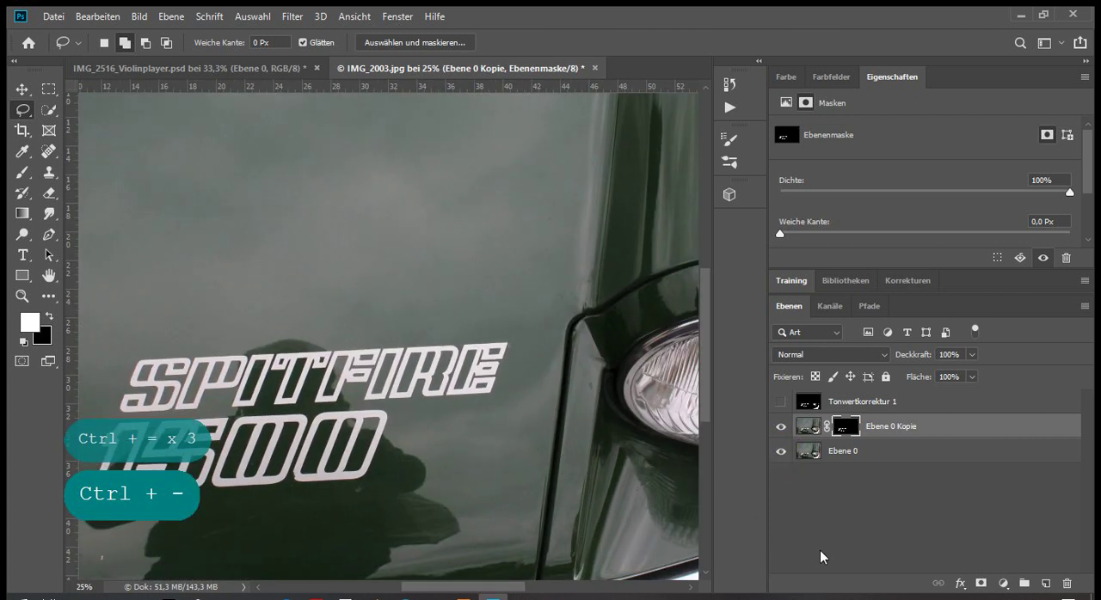
pyautogui.hotkey('ctrl', '-')
pyautogui.moveTo(848, 453); pyautogui.dragTo(848, 424)
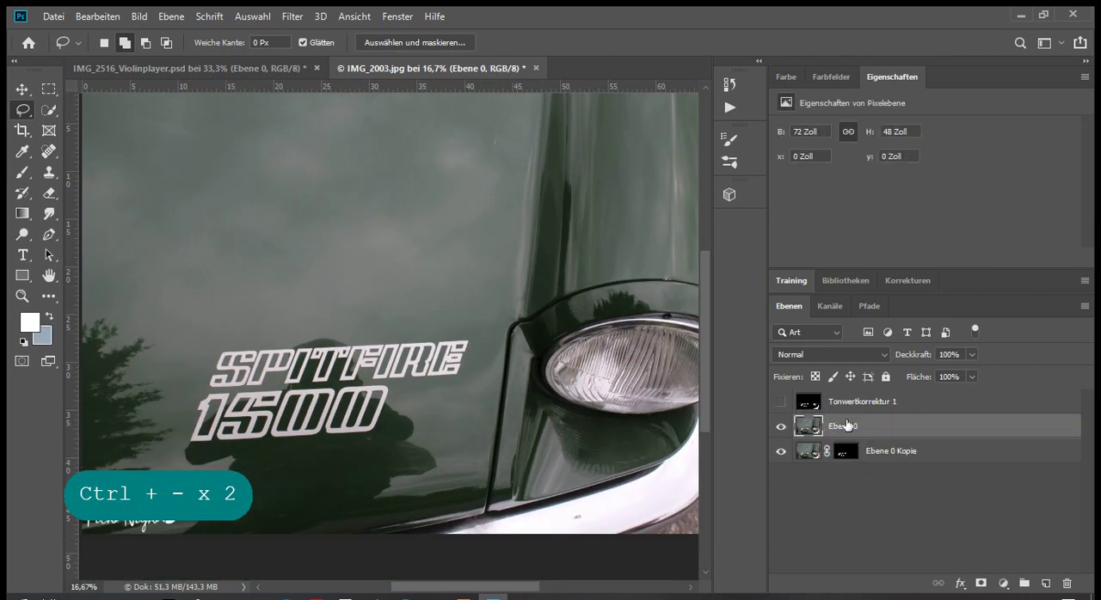
pyautogui.click(781, 451)
pyautogui.click(781, 454)
pyautogui.click(781, 427)
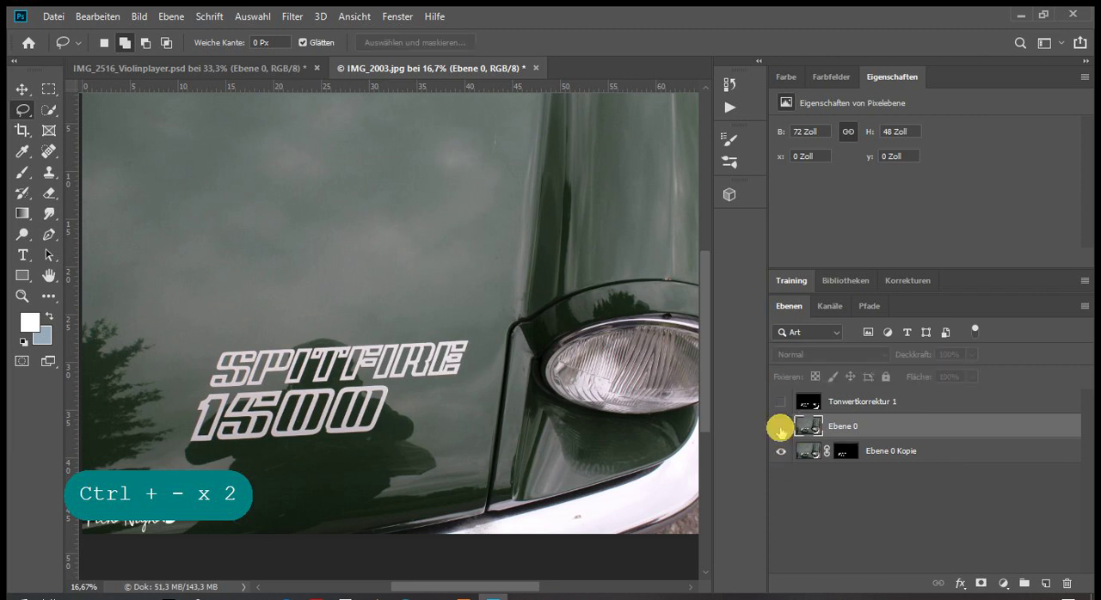
pyautogui.click(781, 428)
# Activate the Clone Stamp on layer Ebene 0 and set its soft round brush size to 800 px
pyautogui.click(523, 583)
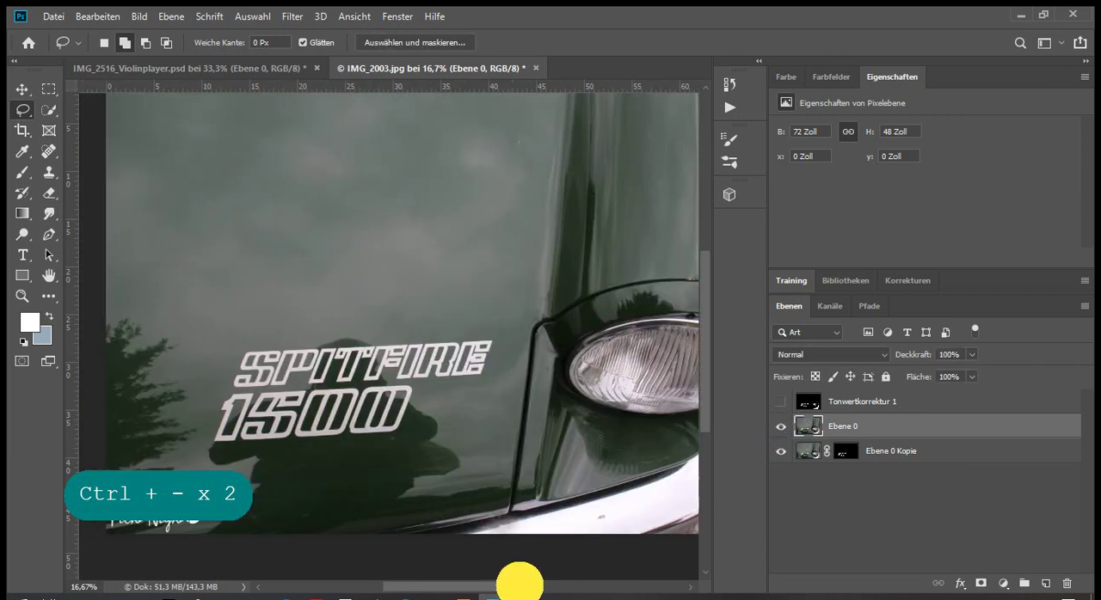
pyautogui.hotkey('ctrl', '-')
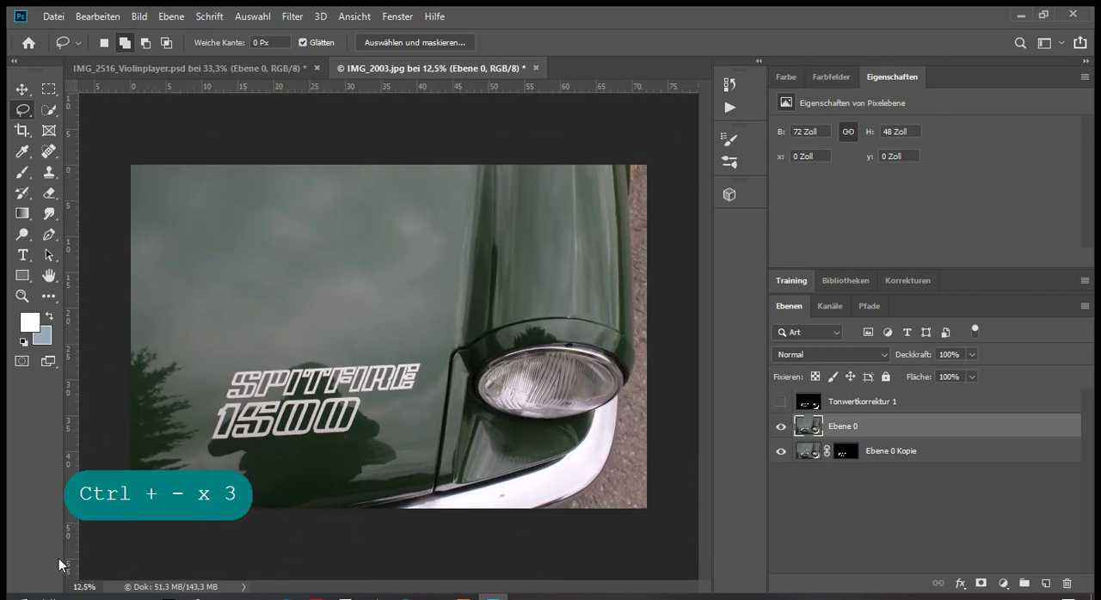
pyautogui.click(49, 172)
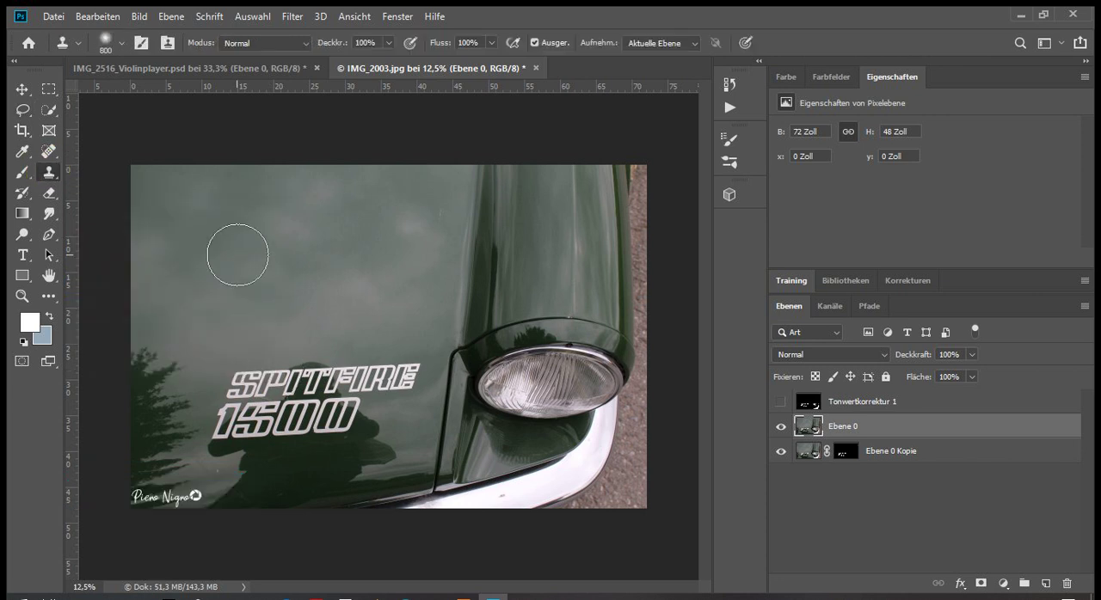
pyautogui.hotkey('ctrl', '=')
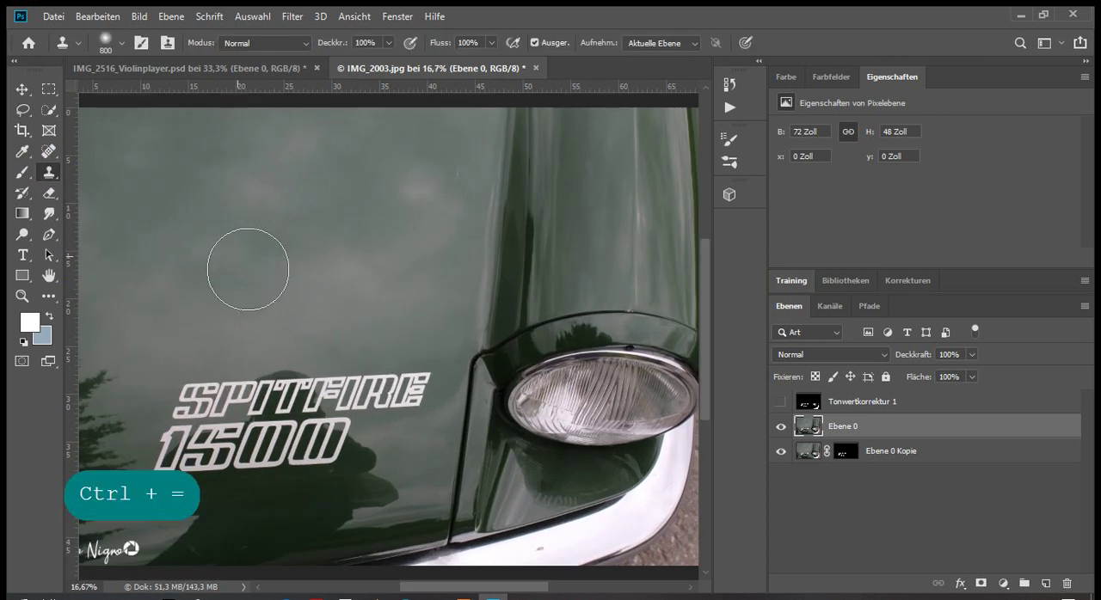
pyautogui.moveTo(516, 586); pyautogui.dragTo(494, 592)
pyautogui.press('ctrl')
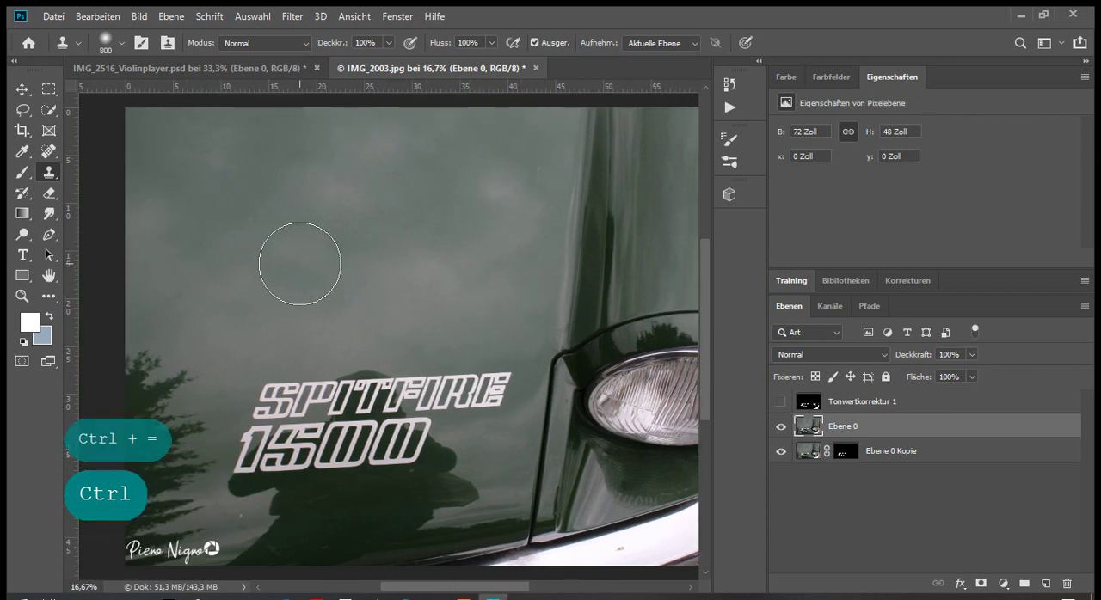
pyautogui.scroll(-1, 297, 264)
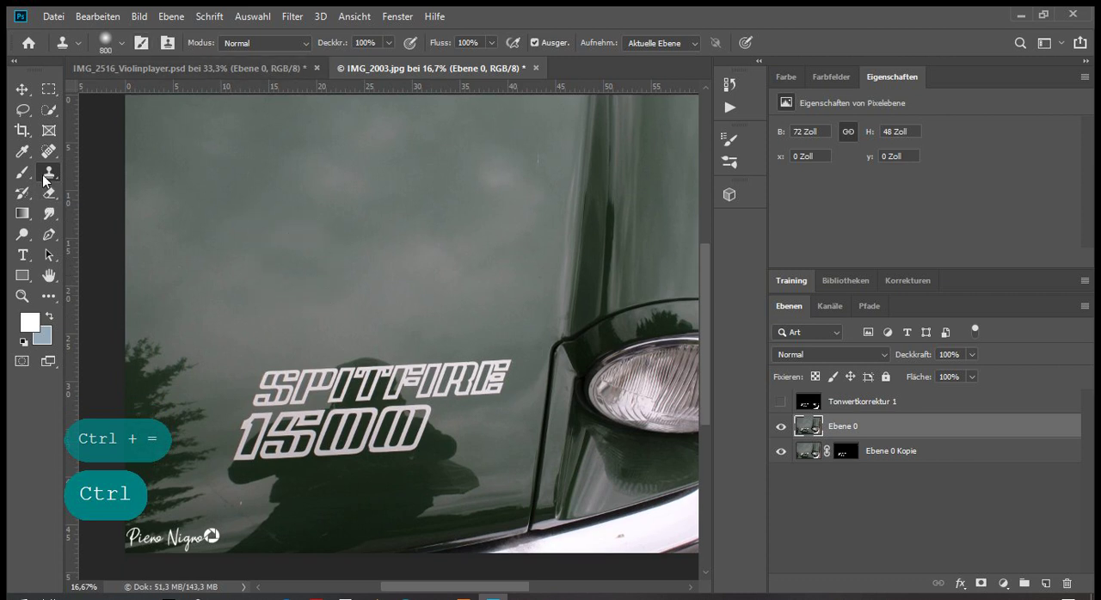
pyautogui.click(118, 47)
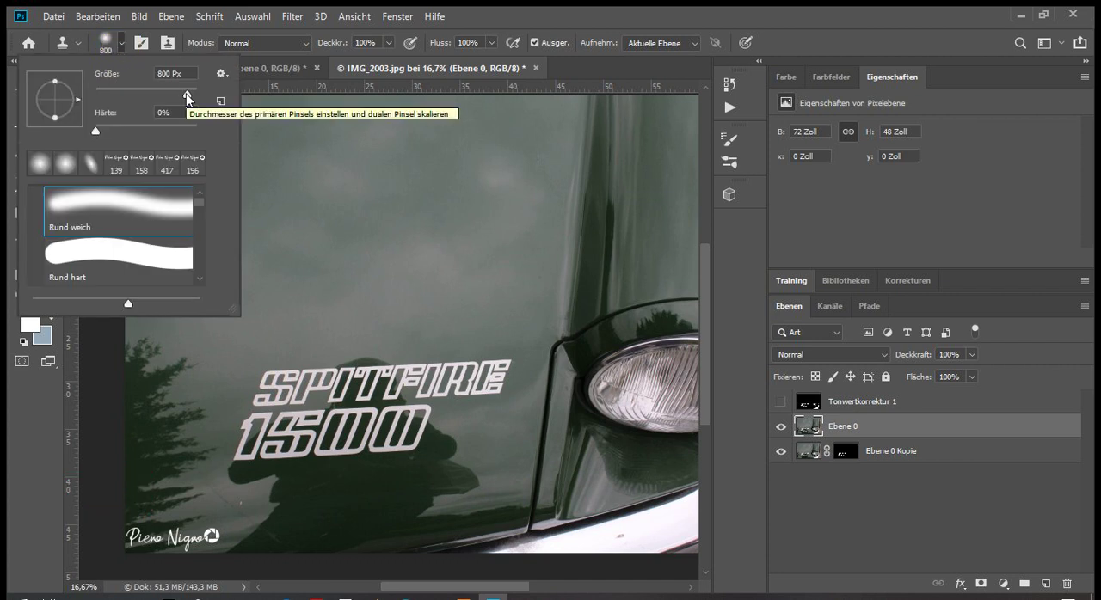
pyautogui.moveTo(188, 96); pyautogui.dragTo(181, 91)
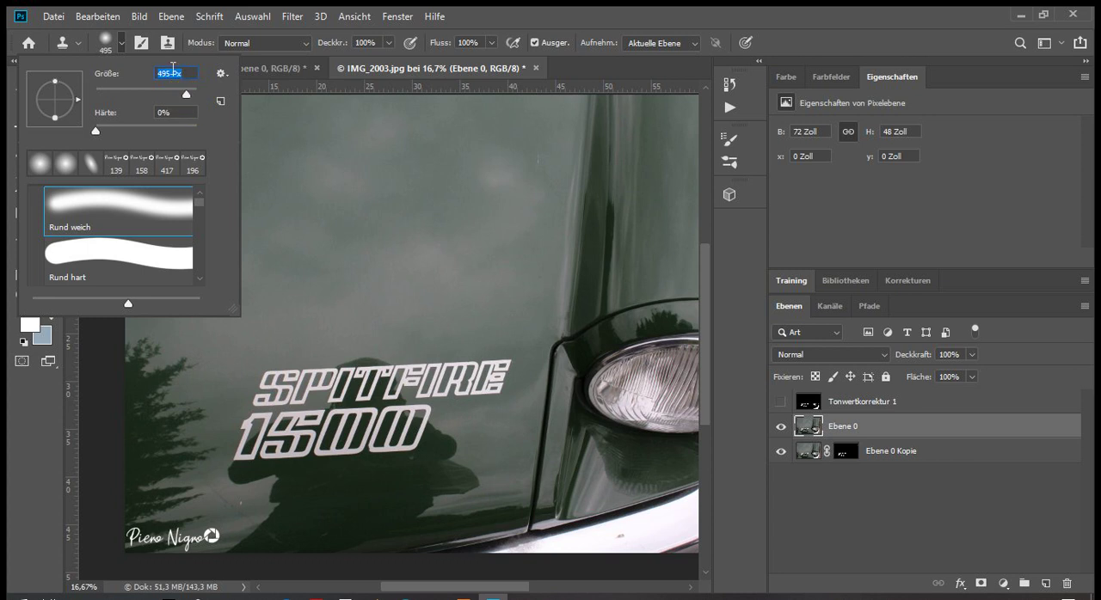
pyautogui.write('800')
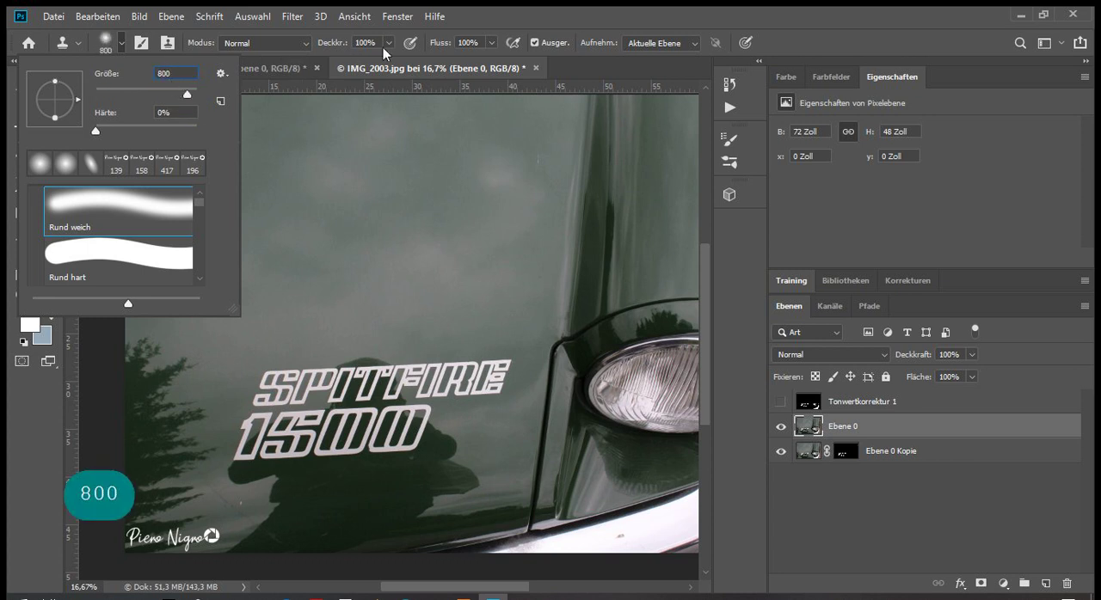
pyautogui.press('Return')
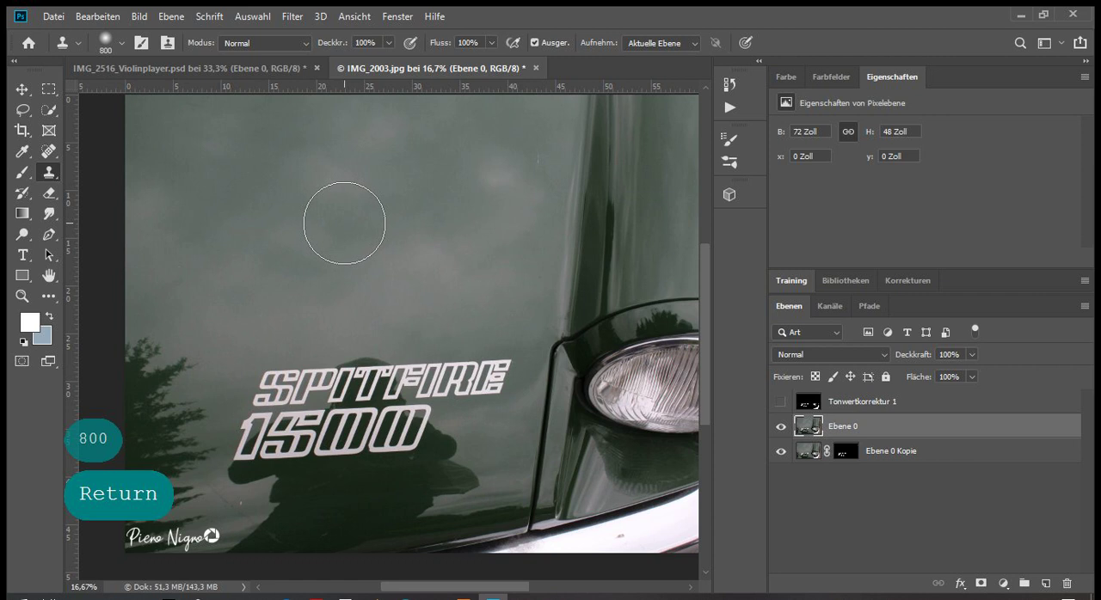
# Clone clean green paint from the upper hood over the first half of SPITFIRE and the upper part of 1500
pyautogui.keyDown('alt'); pyautogui.click(272, 153); pyautogui.keyUp('alt')
pyautogui.moveTo(275, 404)
pyautogui.mouseDown()
pyautogui.moveTo(288, 430)
pyautogui.moveTo(286, 399)
pyautogui.moveTo(270, 384)
pyautogui.moveTo(317, 390)
pyautogui.moveTo(270, 417)
pyautogui.mouseUp()
pyautogui.click(268, 418)
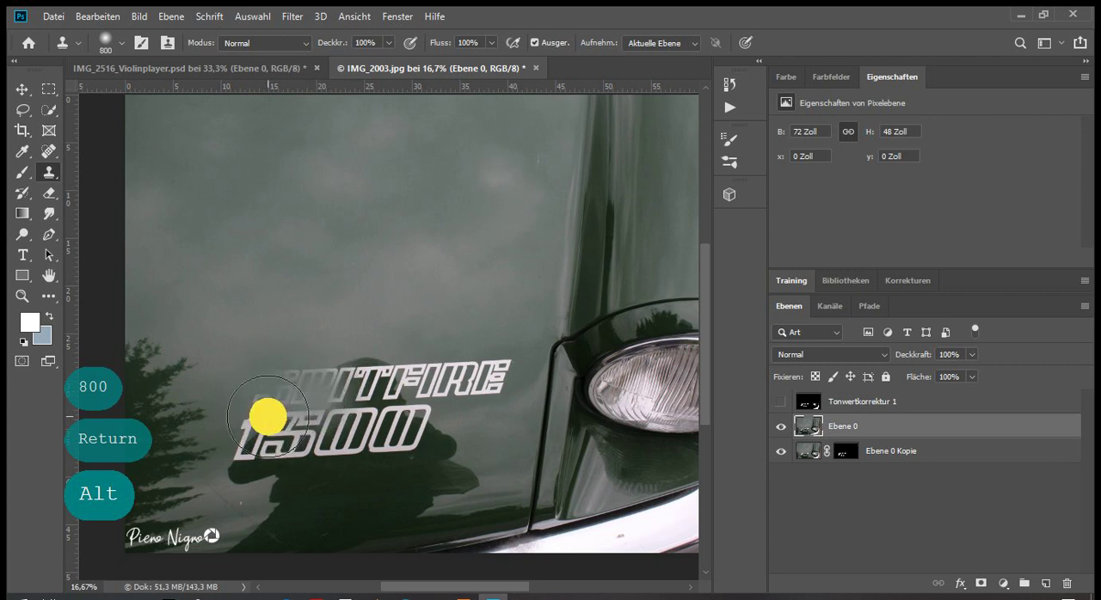
pyautogui.click(336, 386)
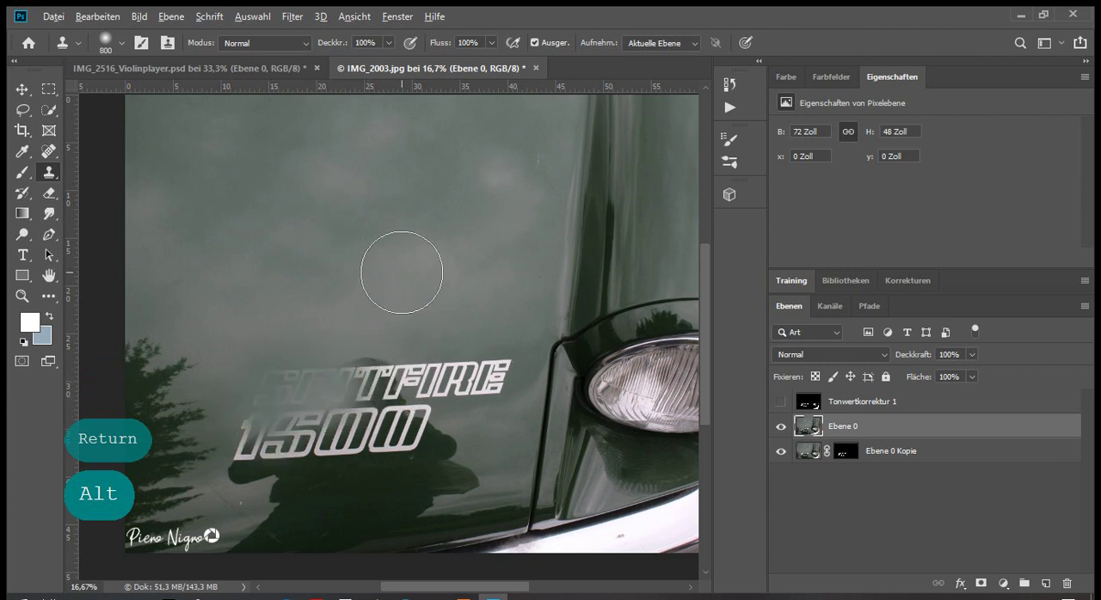
pyautogui.click(381, 375)
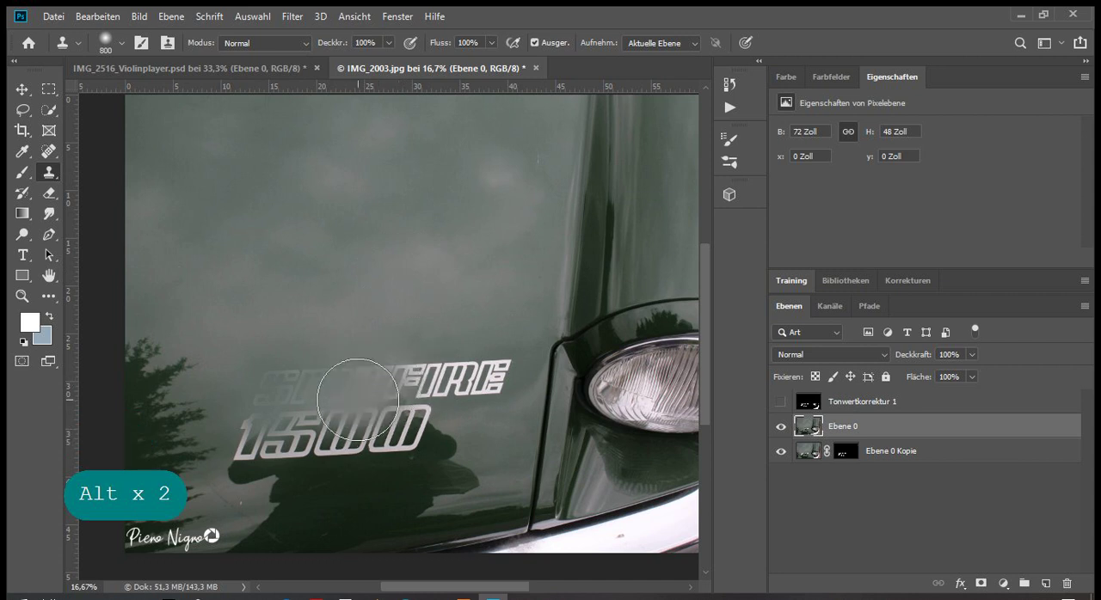
pyautogui.click(323, 397)
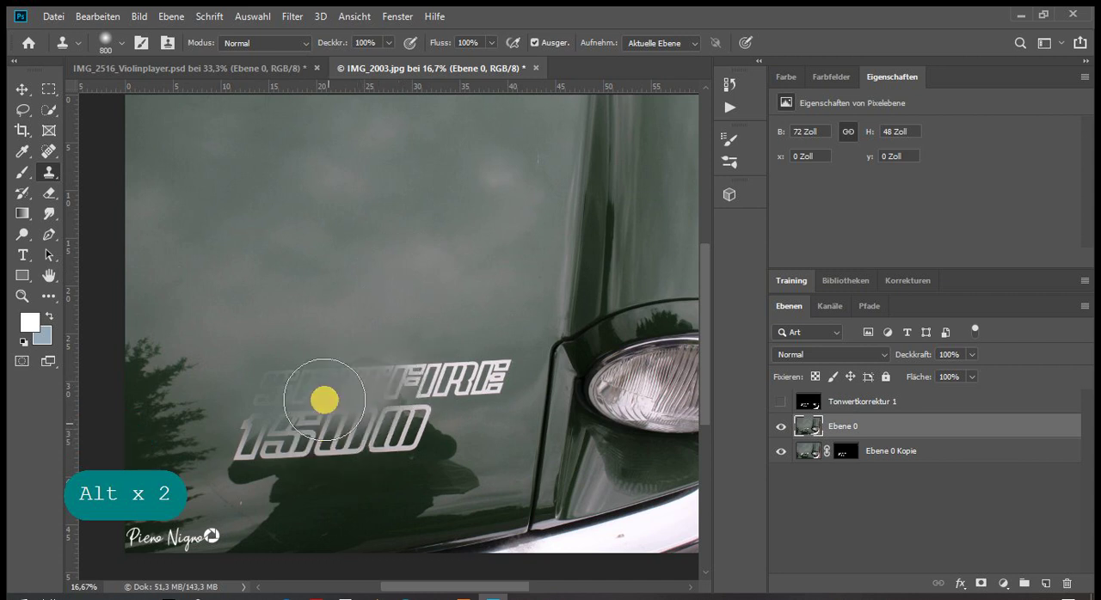
# Set the Clone Stamp brush size to 1000 px
pyautogui.click(123, 44)
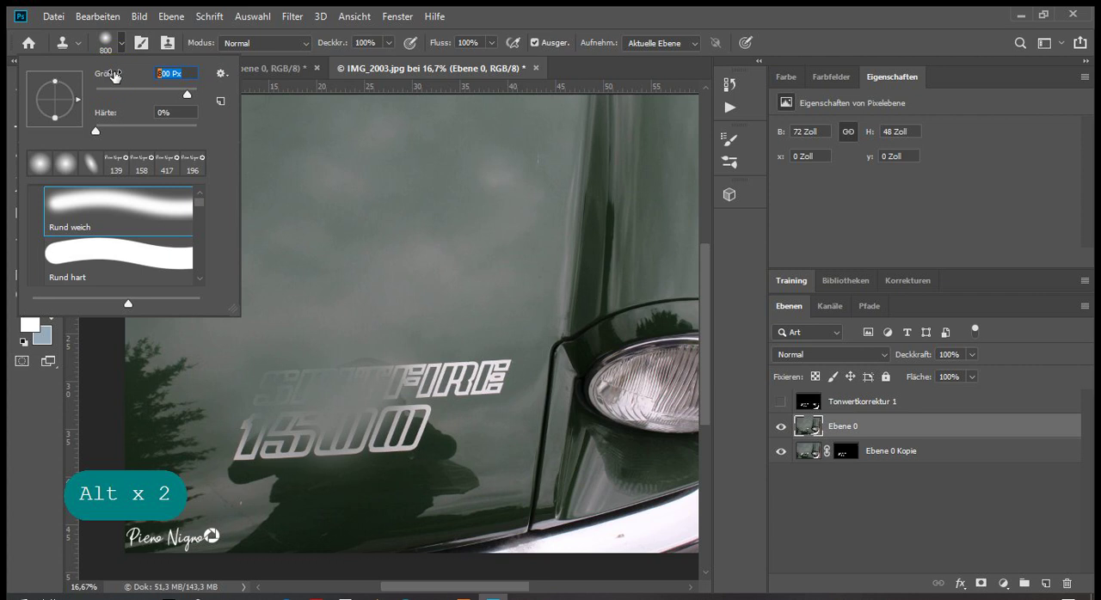
pyautogui.write('1[')
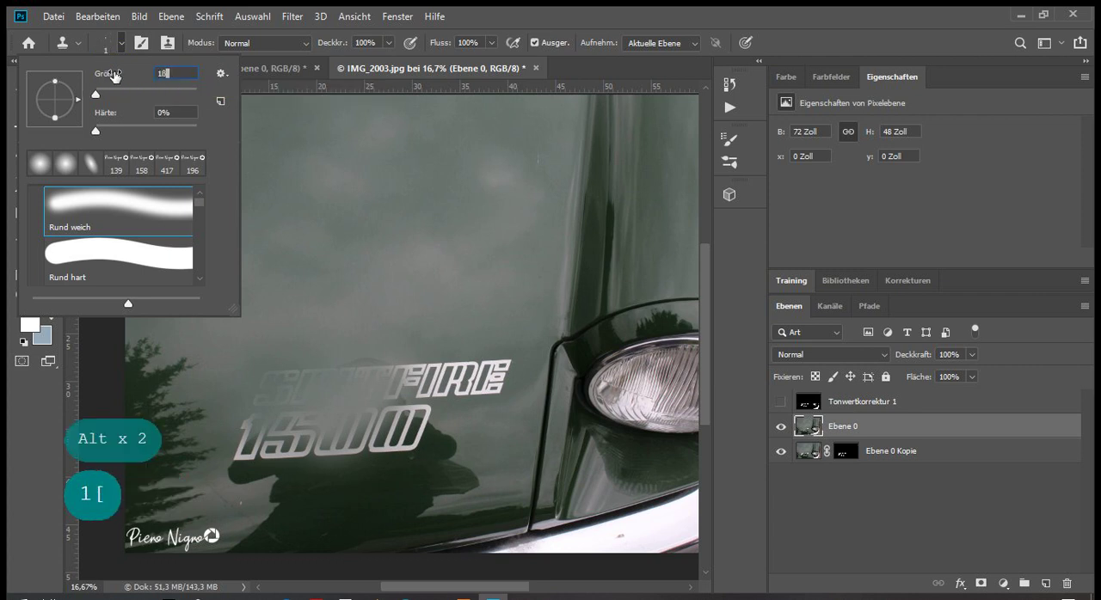
pyautogui.press('BackSpace')
pyautogui.write('000')
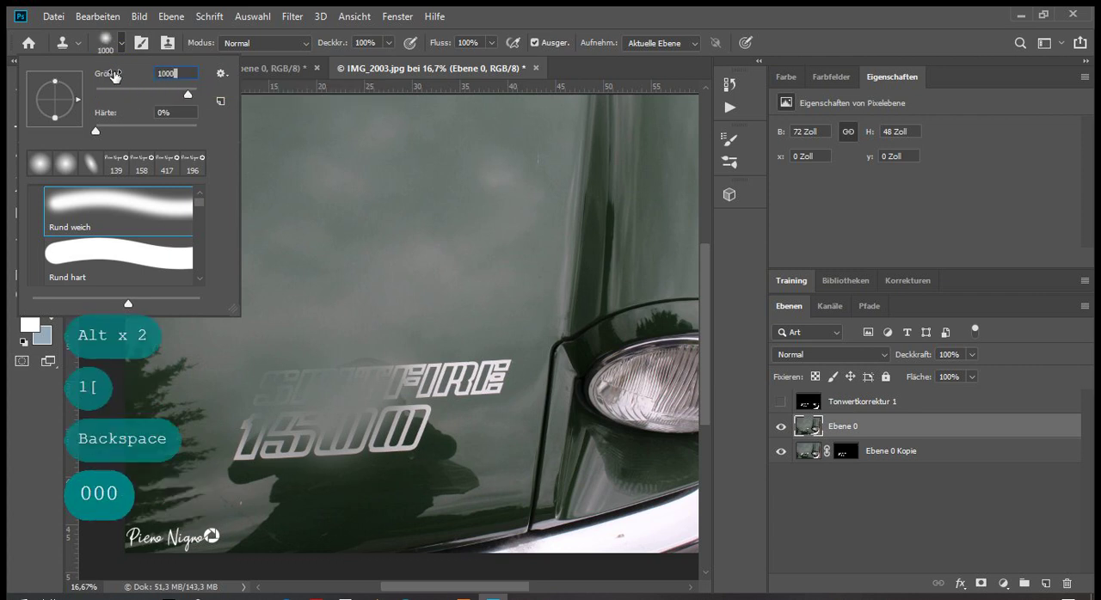
pyautogui.press('Return')
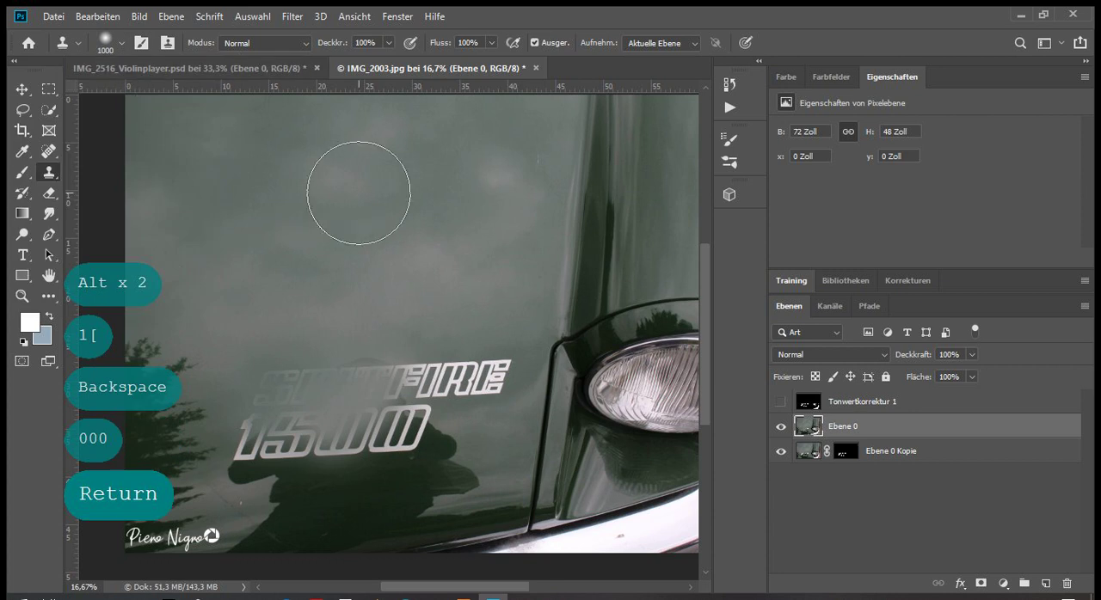
# Clone hood paint over the middle of SPITFIRE and across the digits of 1500, resampling clean areas between strokes
pyautogui.click(457, 381)
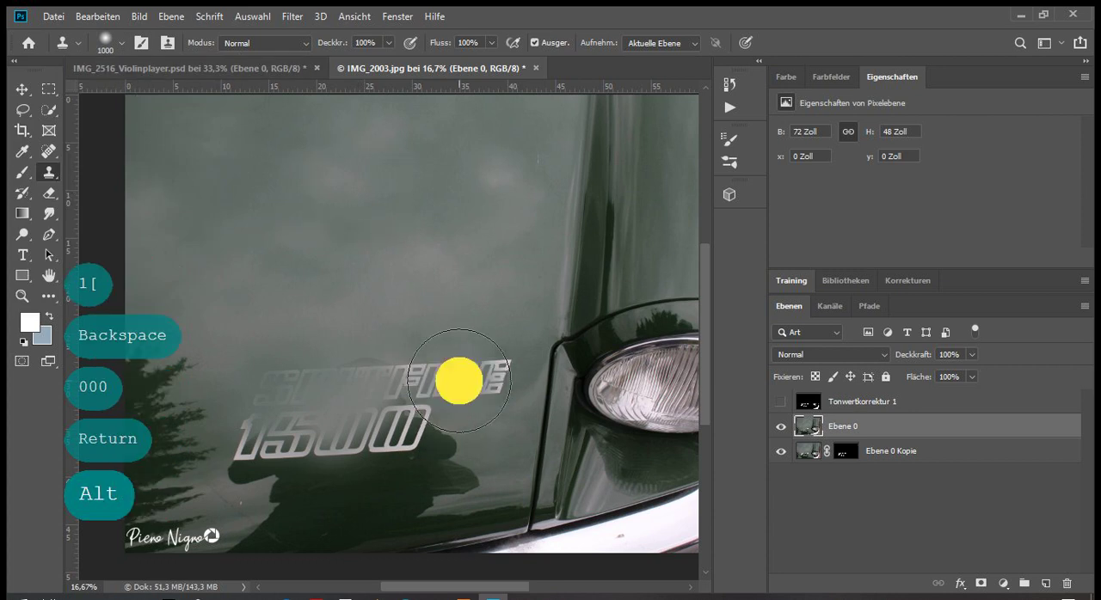
pyautogui.keyDown('alt'); pyautogui.click(354, 275); pyautogui.keyUp('alt')
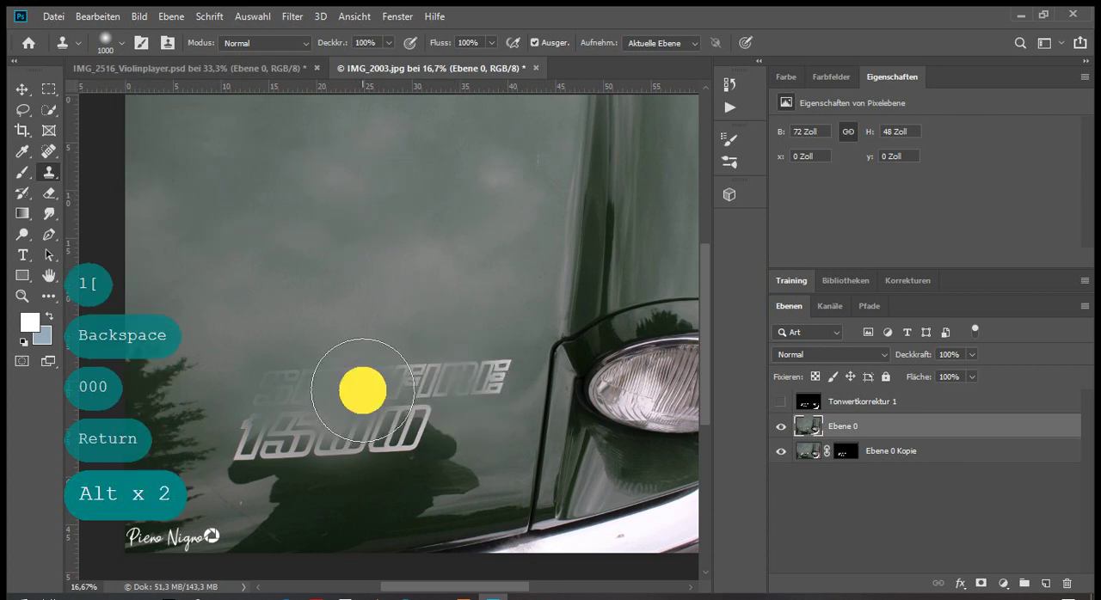
pyautogui.click(405, 422)
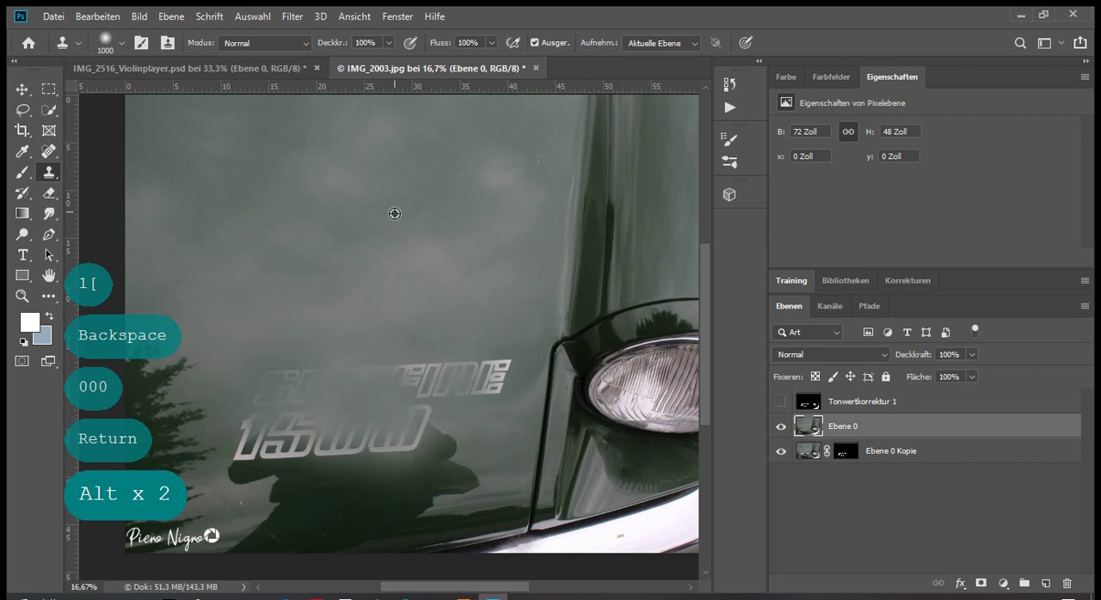
pyautogui.click(253, 452)
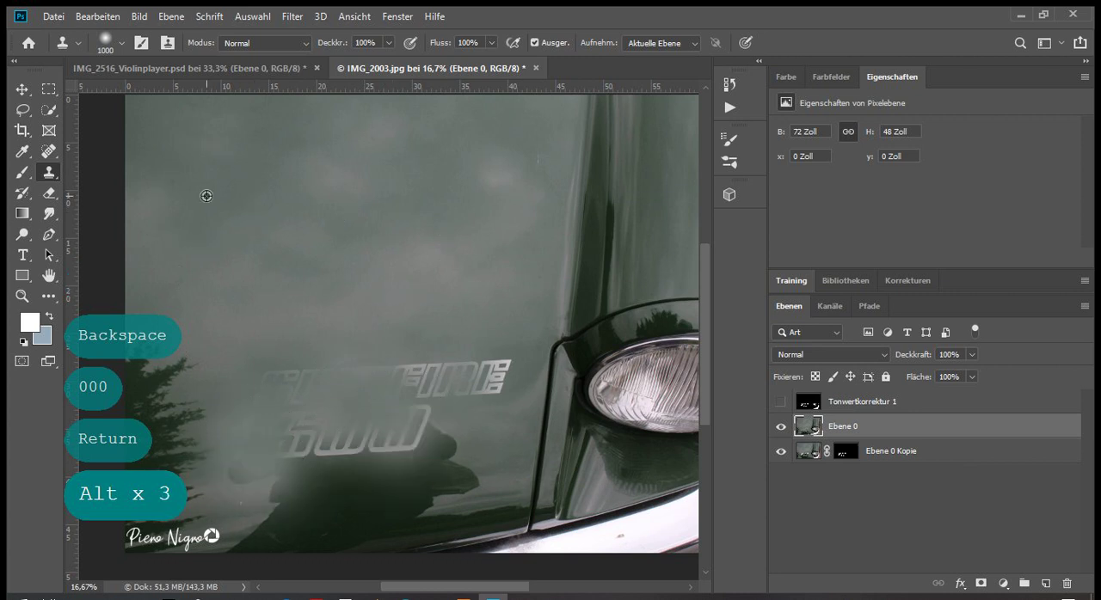
pyautogui.keyDown('alt'); pyautogui.click(356, 381); pyautogui.keyUp('alt')
pyautogui.click(393, 443)
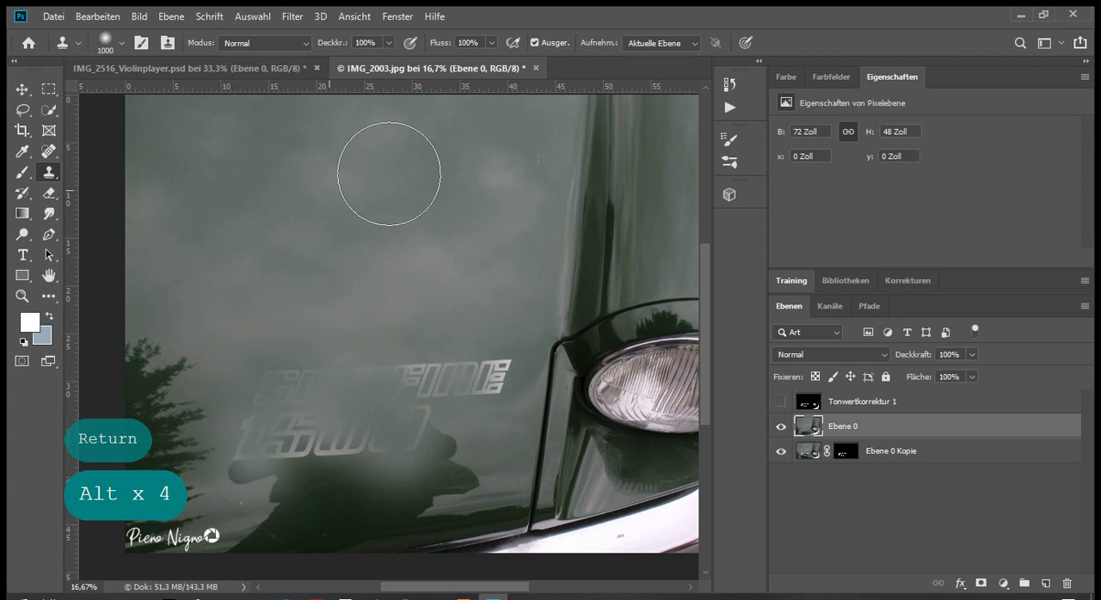
# Clone clean paint over the last letters of SPITFIRE and the final zero of 1500
pyautogui.keyDown('alt'); pyautogui.click(487, 327); pyautogui.keyUp('alt')
pyautogui.click(479, 364)
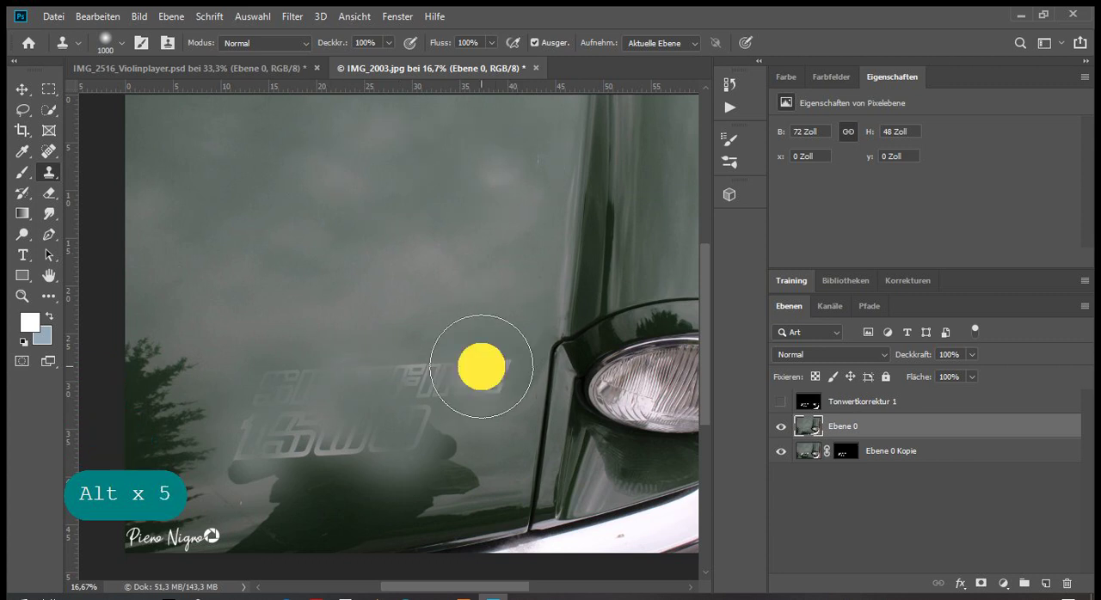
pyautogui.keyDown('alt'); pyautogui.click(215, 181); pyautogui.keyUp('alt')
pyautogui.click(427, 404)
pyautogui.keyDown('alt'); pyautogui.click(356, 137); pyautogui.keyUp('alt')
pyautogui.click(426, 365)
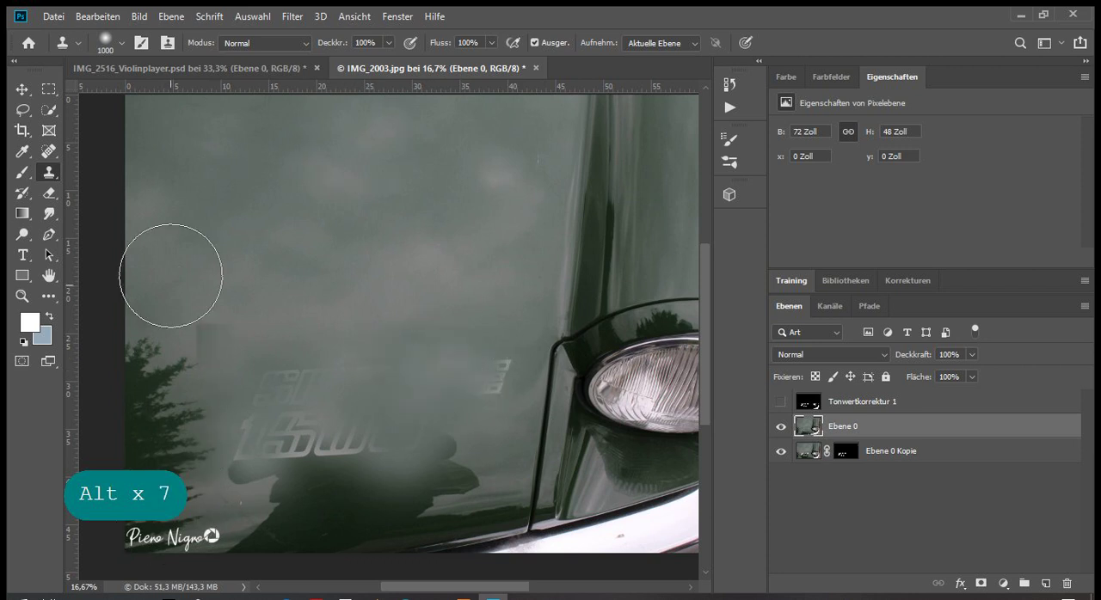
# Clone hood paint over the upper part of the tree reflection and the start of both lettering lines
pyautogui.keyDown('alt'); pyautogui.click(173, 230); pyautogui.keyUp('alt')
pyautogui.click(156, 376)
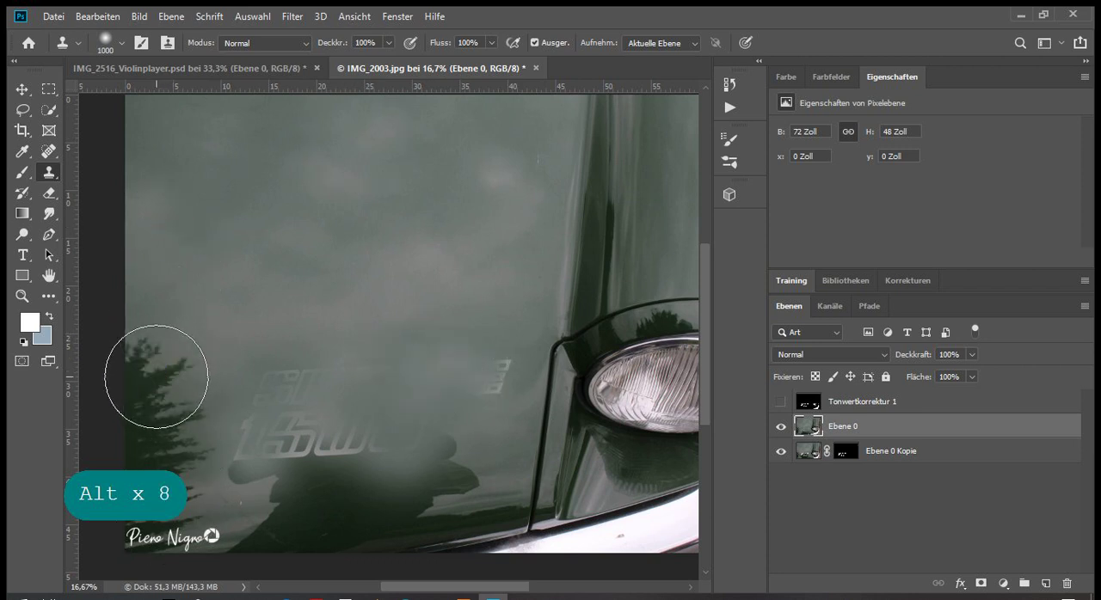
pyautogui.keyDown('alt'); pyautogui.click(271, 254); pyautogui.keyUp('alt')
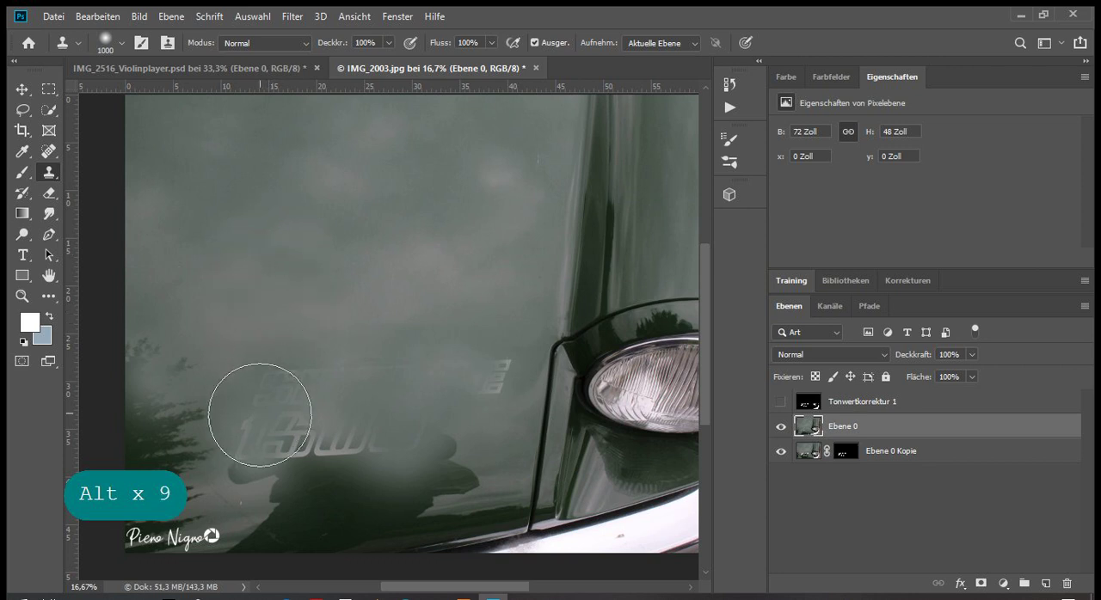
pyautogui.click(244, 447)
pyautogui.click(221, 450)
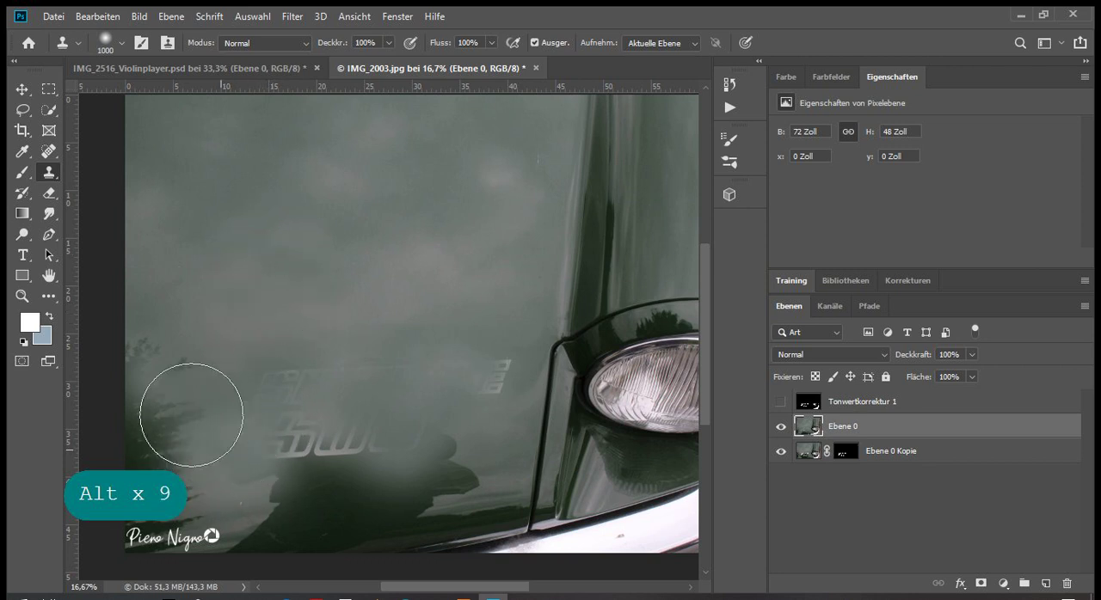
pyautogui.keyDown('alt'); pyautogui.click(210, 246); pyautogui.keyUp('alt')
pyautogui.click(191, 365)
pyautogui.keyDown('alt'); pyautogui.click(189, 200); pyautogui.keyUp('alt')
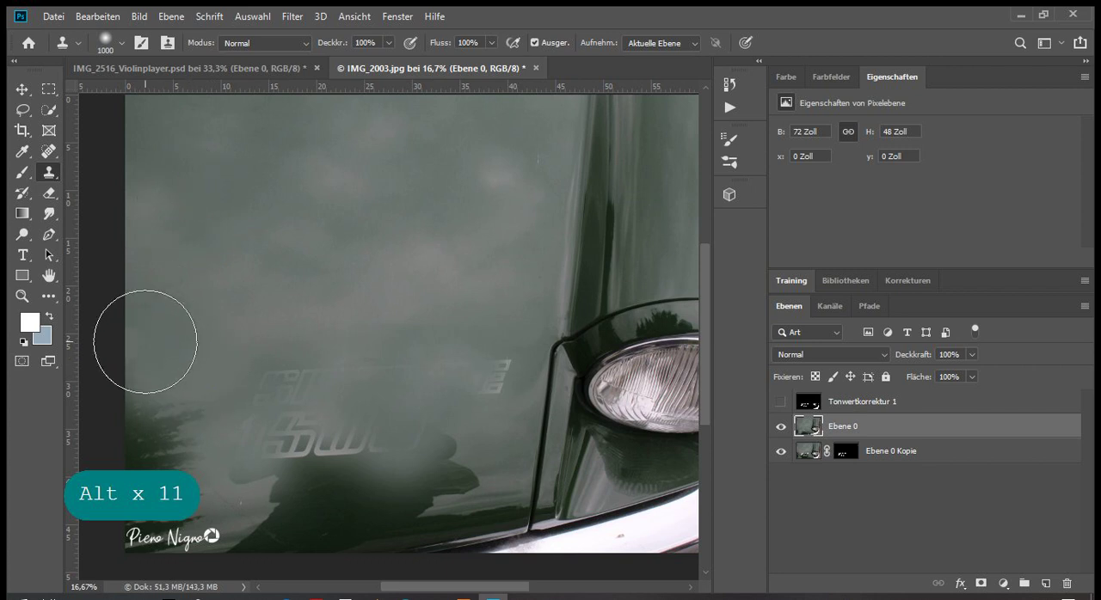
# Cover the remaining traces of SPITFIRE and 1500 with cloned paint from the clean hood area
pyautogui.keyDown('alt'); pyautogui.click(443, 227); pyautogui.keyUp('alt')
pyautogui.moveTo(469, 386)
pyautogui.mouseDown()
pyautogui.moveTo(491, 391)
pyautogui.moveTo(474, 396)
pyautogui.mouseUp()
pyautogui.keyDown('alt'); pyautogui.click(292, 226); pyautogui.keyUp('alt')
pyautogui.moveTo(327, 444); pyautogui.dragTo(335, 443)
pyautogui.keyDown('alt'); pyautogui.click(298, 215); pyautogui.keyUp('alt')
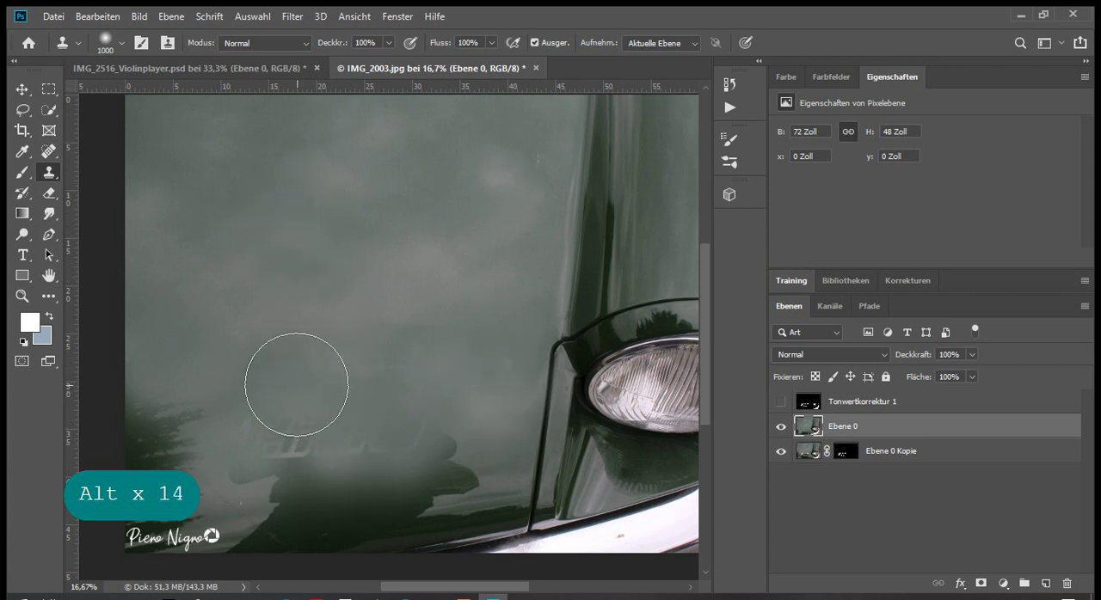
pyautogui.keyDown('alt'); pyautogui.click(411, 168); pyautogui.keyUp('alt')
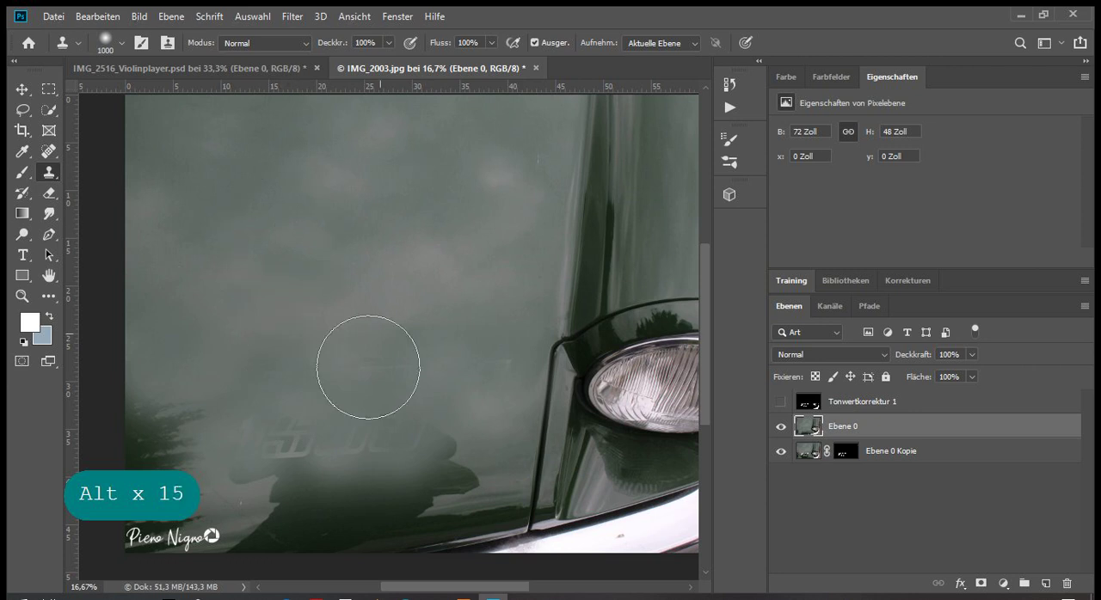
pyautogui.moveTo(312, 464); pyautogui.dragTo(309, 379)
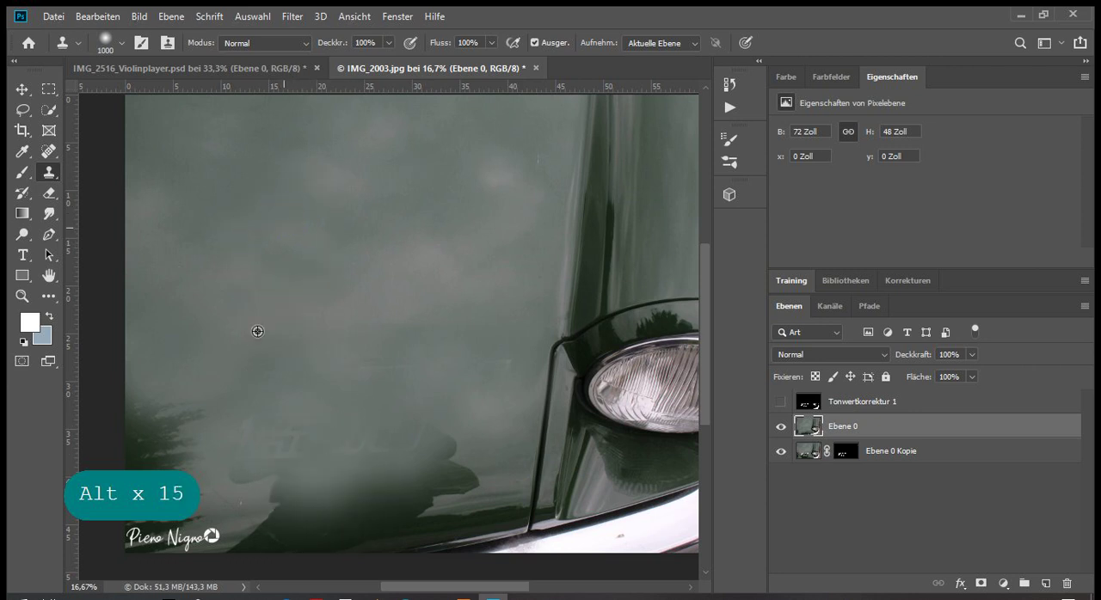
# Clone clean paint over the rest of the tree reflection above the signature and check the whole photo
pyautogui.click(181, 453)
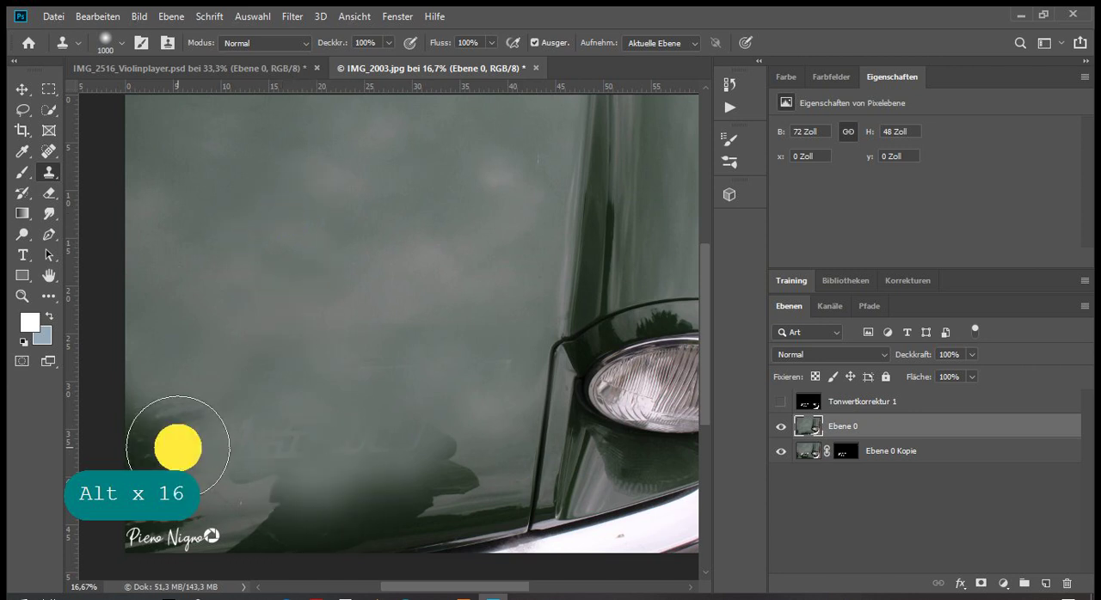
pyautogui.keyDown('alt'); pyautogui.click(507, 178); pyautogui.keyUp('alt')
pyautogui.click(147, 451)
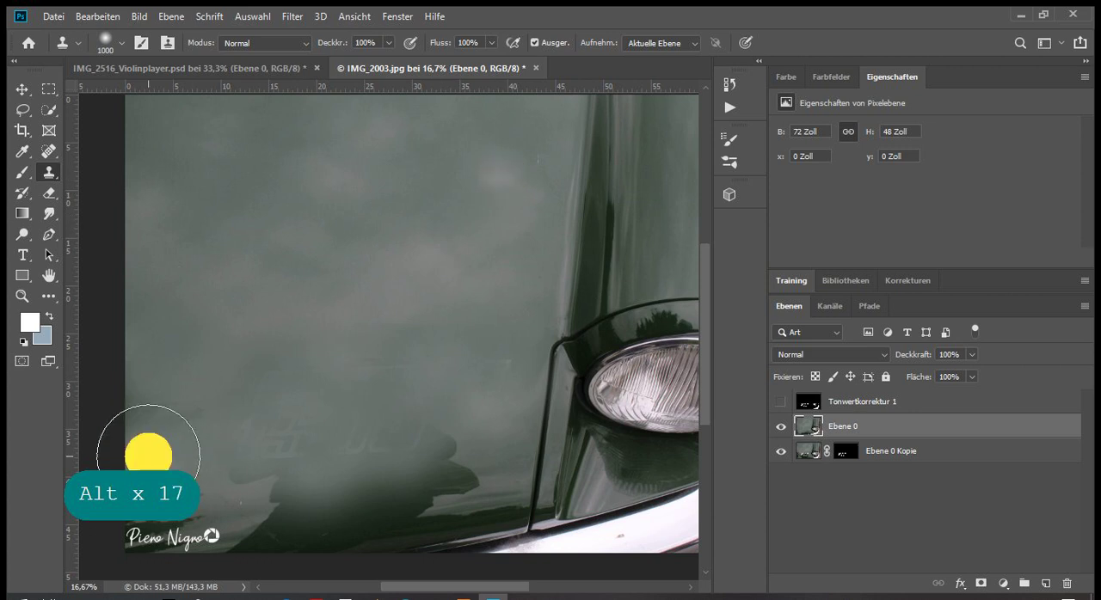
pyautogui.keyDown('alt'); pyautogui.click(450, 181); pyautogui.keyUp('alt')
pyautogui.click(157, 417)
pyautogui.hotkey('ctrl', '-')
pyautogui.hotkey('ctrl', '-')
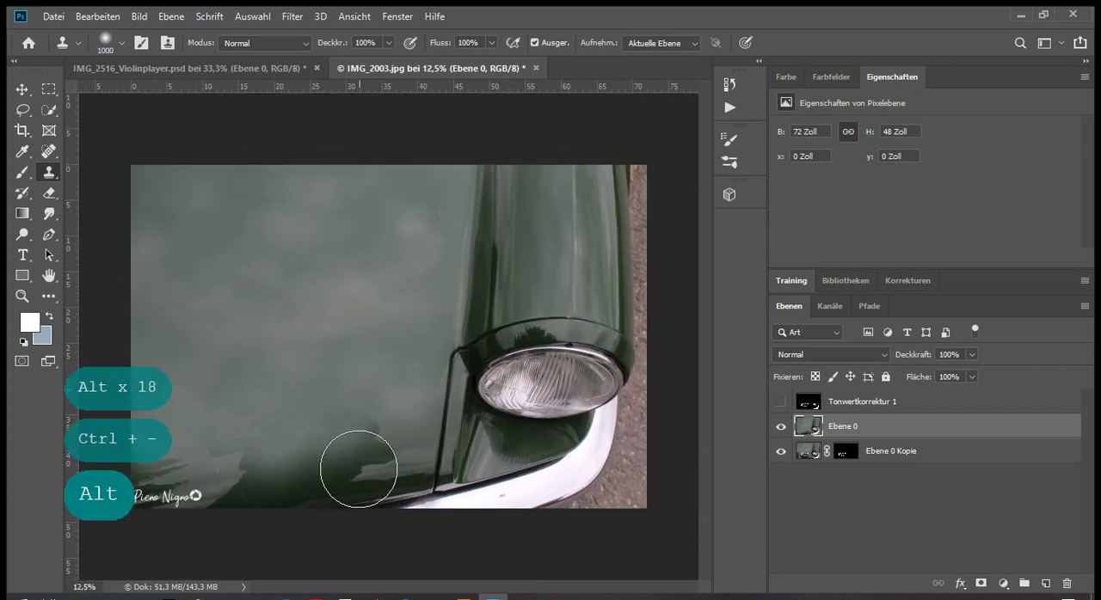
# Clone light hood paint over the dark reflection along the hood's lower edge and over the signature text
pyautogui.keyDown('alt'); pyautogui.click(372, 456); pyautogui.keyUp('alt')
pyautogui.keyDown('alt'); pyautogui.click(339, 263); pyautogui.keyUp('alt')
pyautogui.click(232, 479)
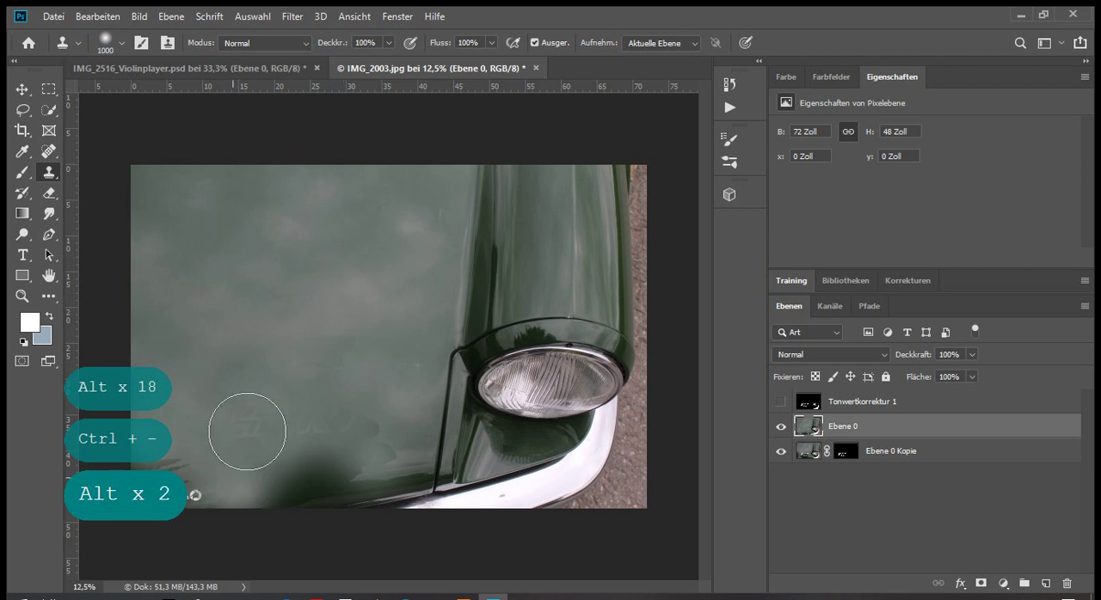
pyautogui.click(371, 448)
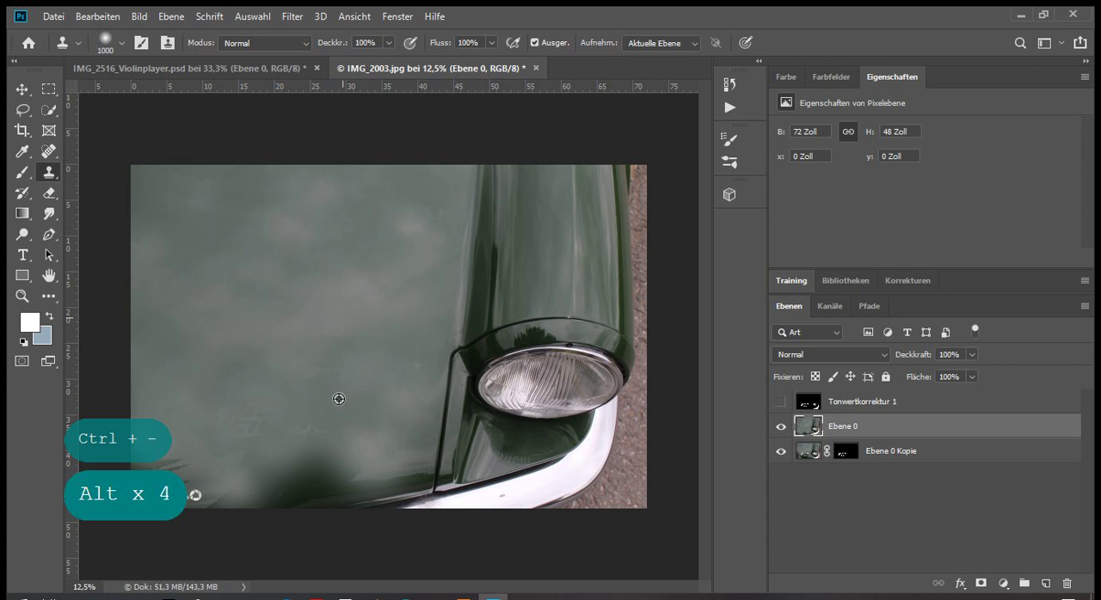
pyautogui.click(306, 479)
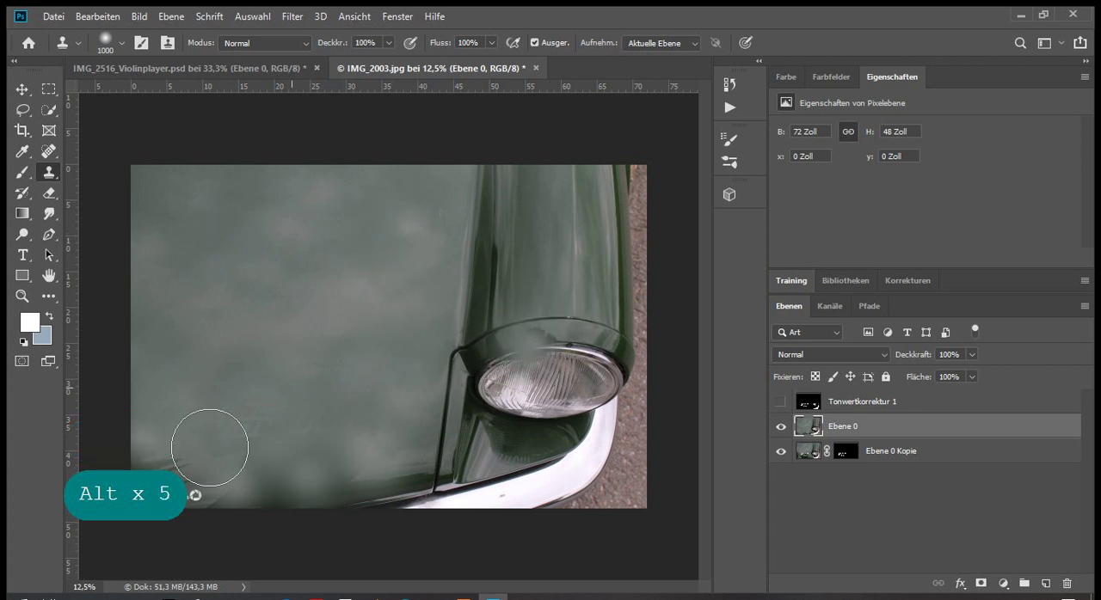
# Clone clean paint over the remaining dark corner and the camera logo beside the signature
pyautogui.keyDown('alt'); pyautogui.click(216, 283); pyautogui.keyUp('alt')
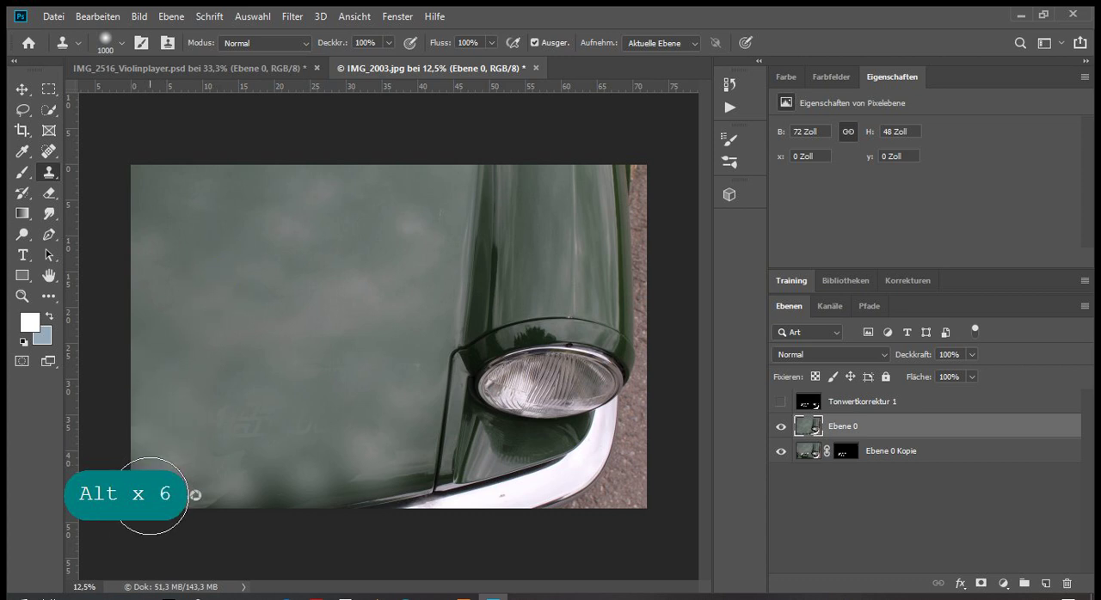
pyautogui.keyDown('alt'); pyautogui.click(278, 301); pyautogui.keyUp('alt')
pyautogui.click(192, 492)
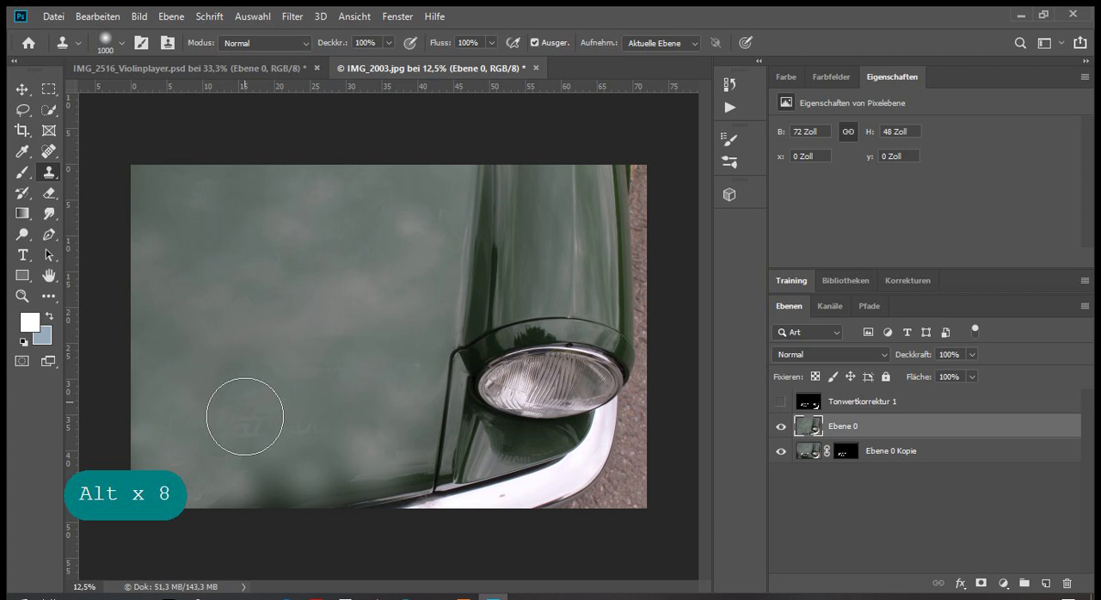
# Cover the faint lettering traces and the remaining dark patches above the bumper with cloned paint from the upper hood
pyautogui.click(353, 232)
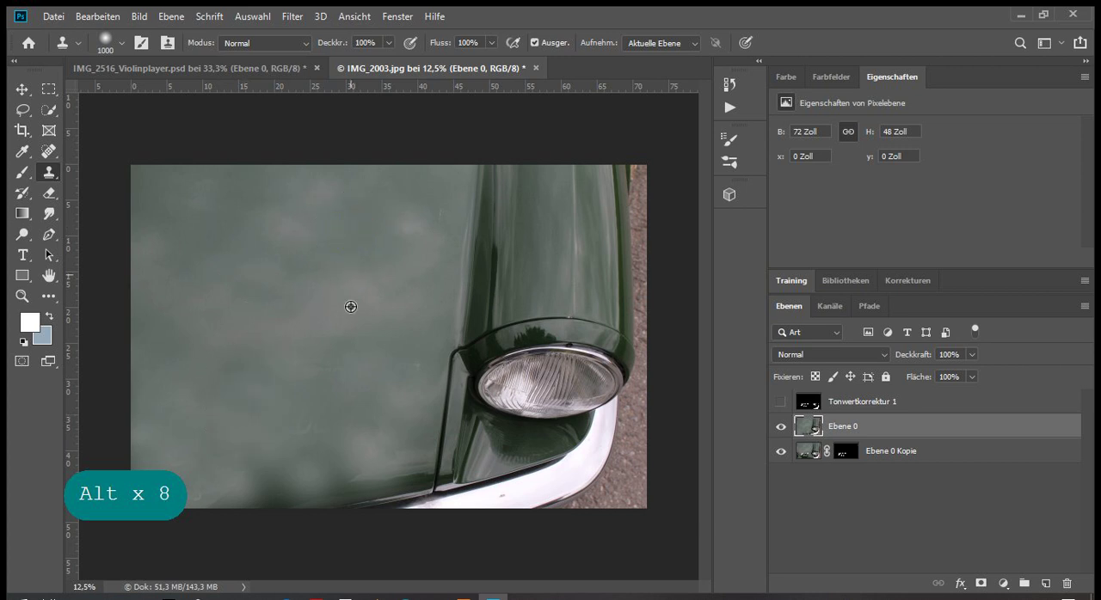
pyautogui.click(363, 412)
pyautogui.keyDown('alt'); pyautogui.click(242, 221); pyautogui.keyUp('alt')
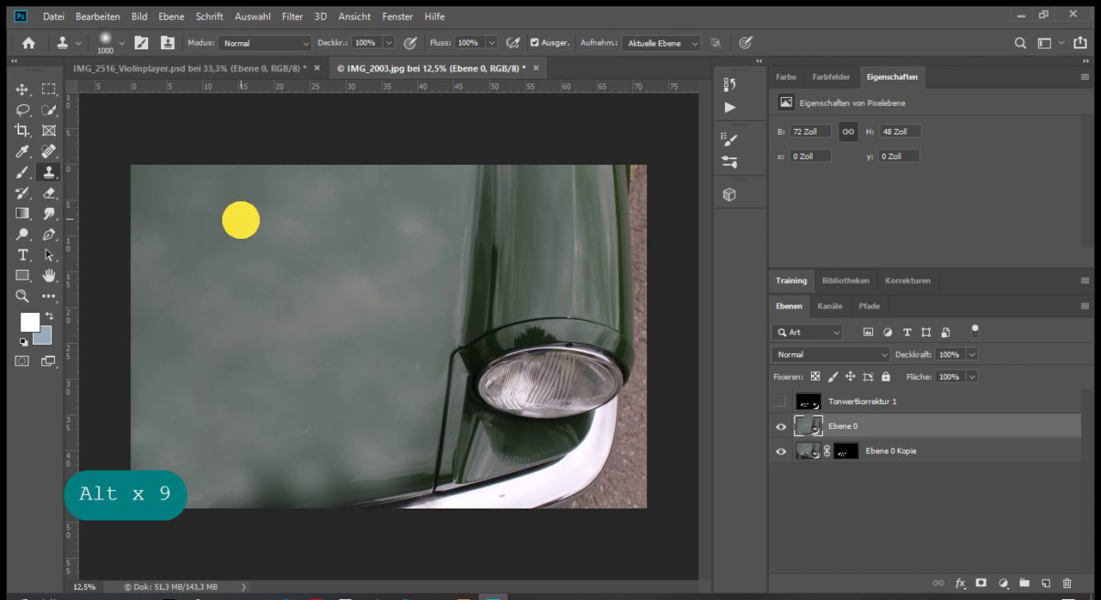
pyautogui.click(270, 489)
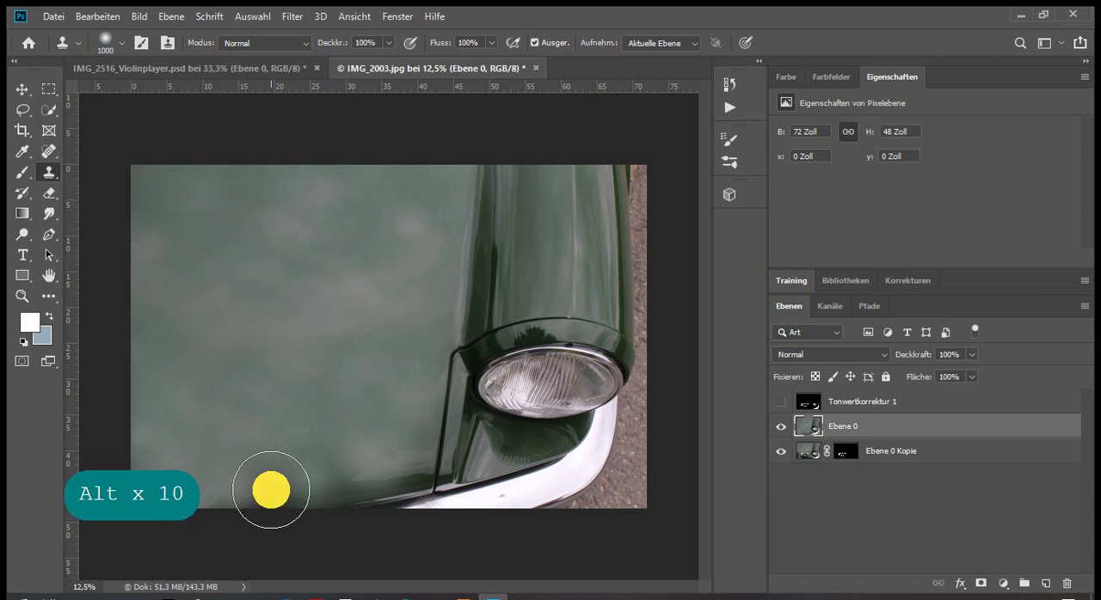
pyautogui.keyDown('alt'); pyautogui.click(237, 237); pyautogui.keyUp('alt')
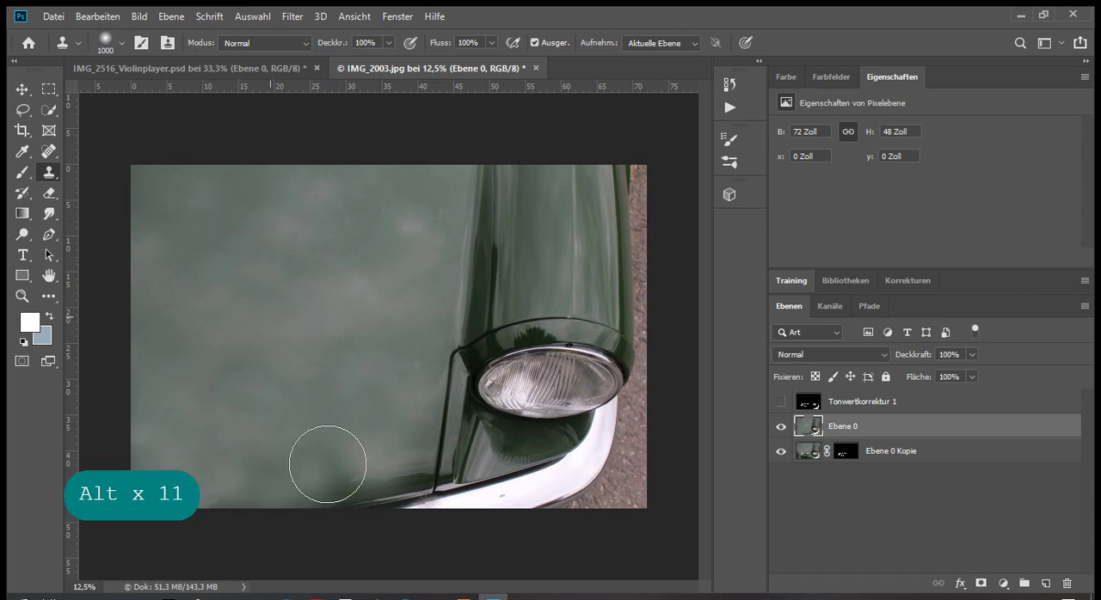
pyautogui.keyDown('alt'); pyautogui.click(177, 232); pyautogui.keyUp('alt')
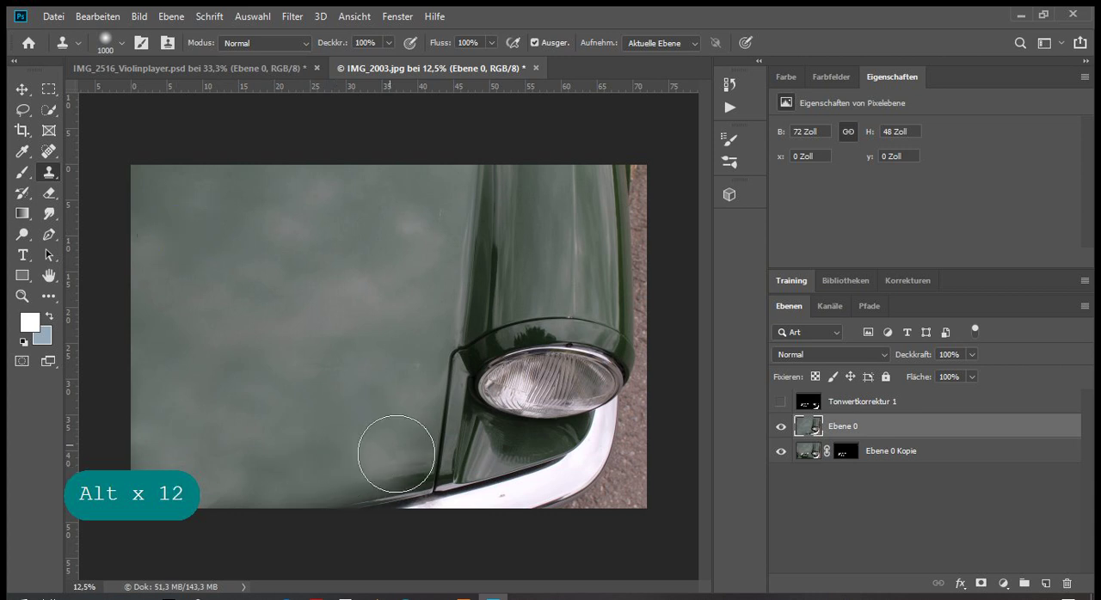
pyautogui.keyDown('alt'); pyautogui.click(184, 275); pyautogui.keyUp('alt')
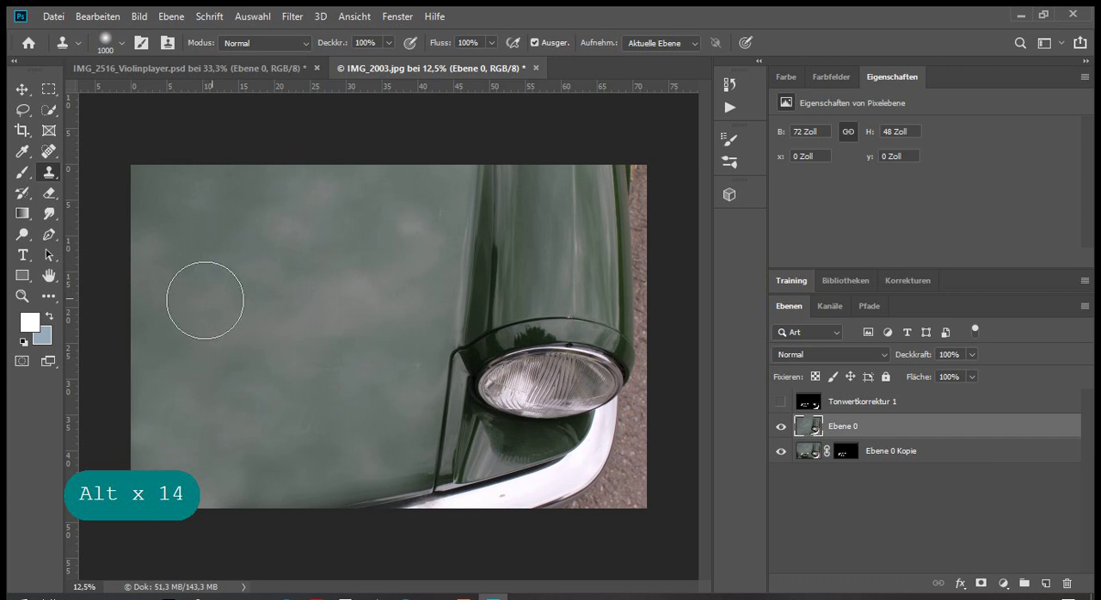
# Enlarge the Clone Stamp brush to 1811 px and even out the blotchy paint across the hood
pyautogui.click(120, 44)
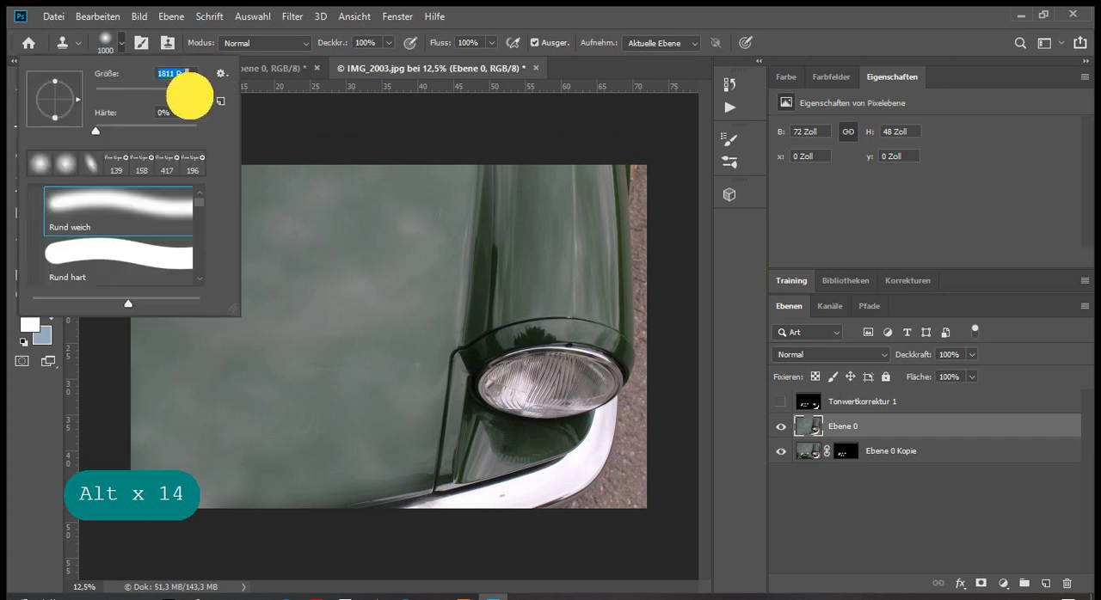
pyautogui.click(681, 16)
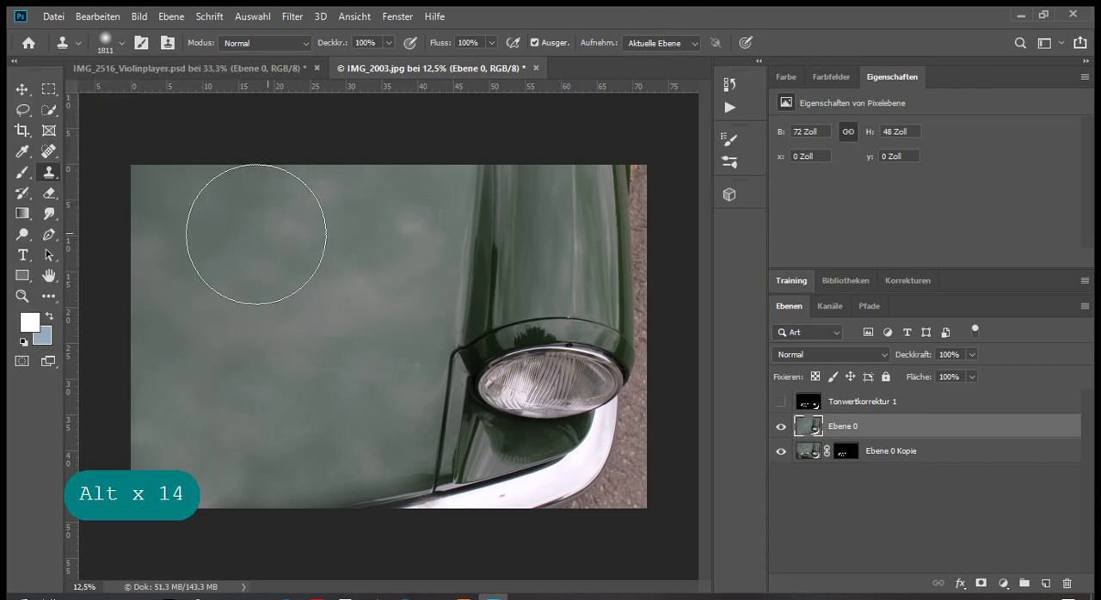
pyautogui.keyDown('alt'); pyautogui.click(246, 283); pyautogui.keyUp('alt')
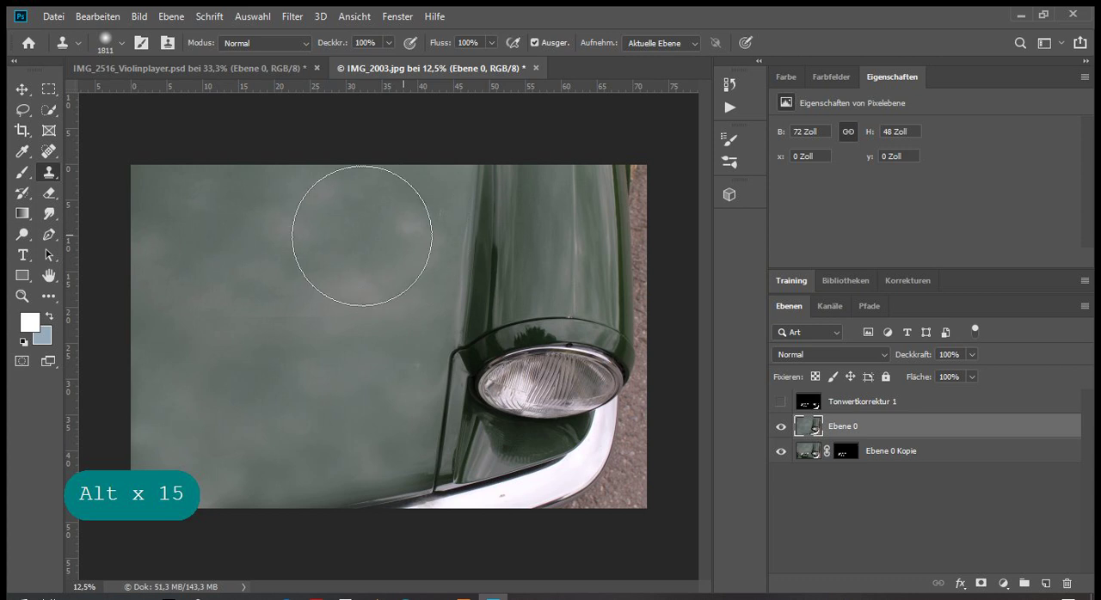
pyautogui.keyDown('alt'); pyautogui.click(352, 245); pyautogui.keyUp('alt')
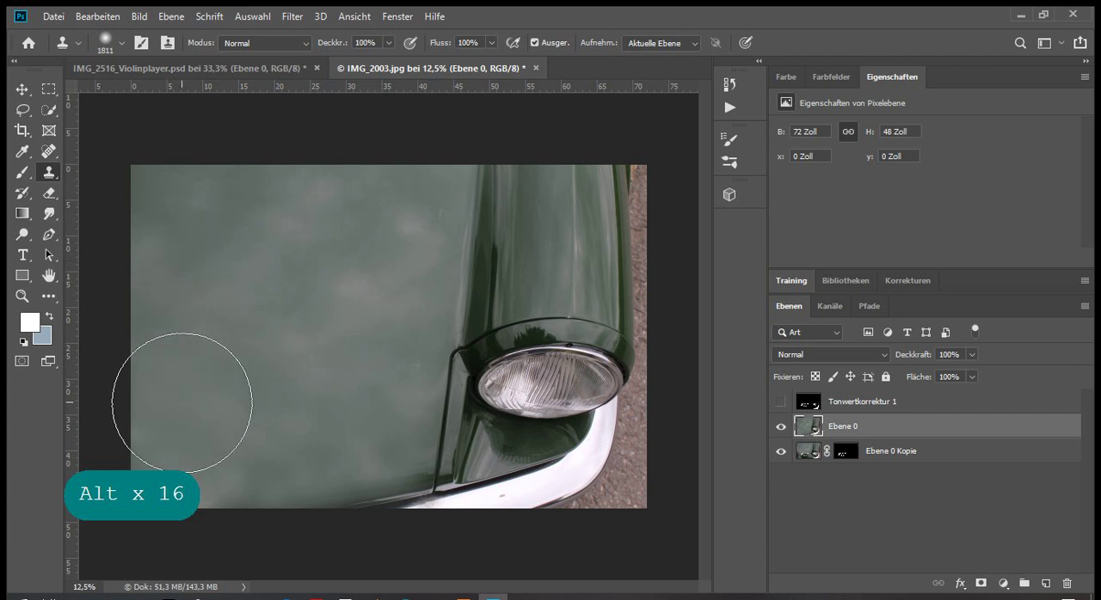
pyautogui.keyDown('alt'); pyautogui.click(183, 402); pyautogui.keyUp('alt')
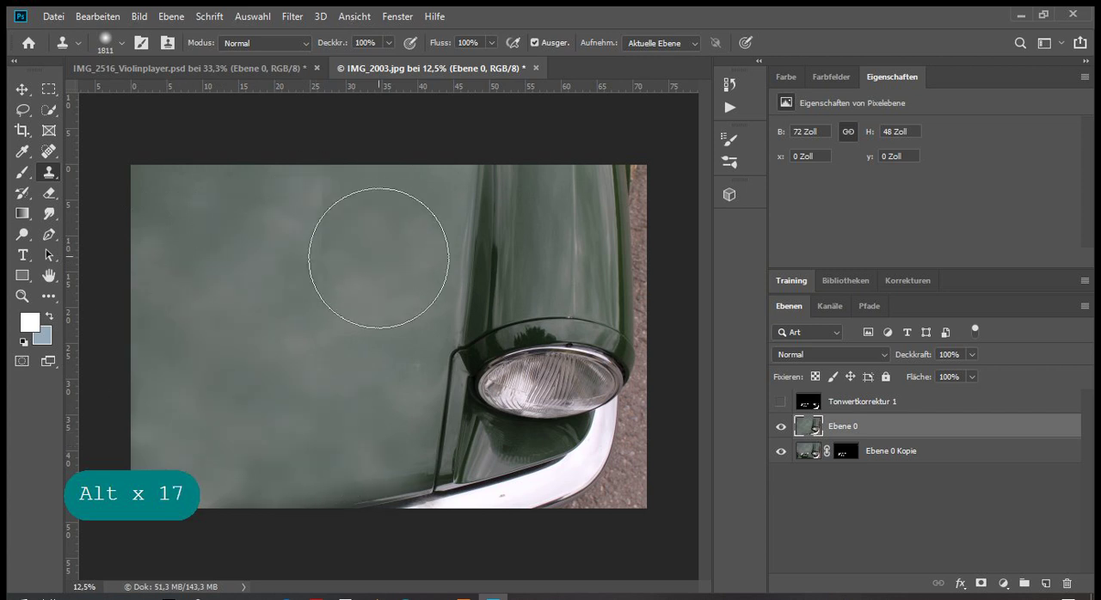
pyautogui.keyDown('alt'); pyautogui.click(356, 251); pyautogui.keyUp('alt')
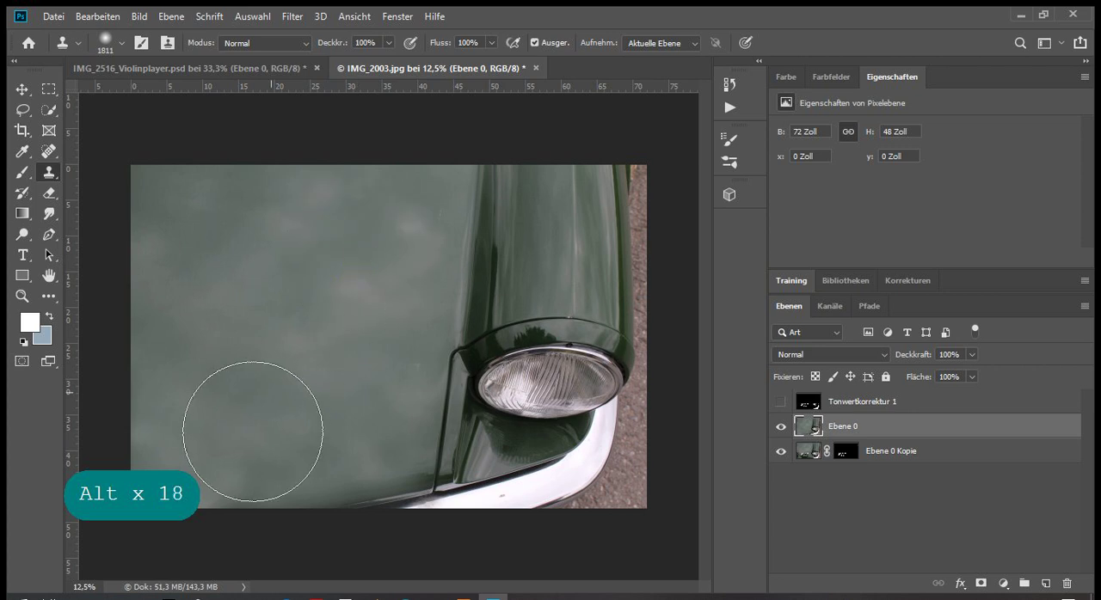
pyautogui.click(253, 433)
# Blend the remaining uneven patches in the middle and lower hood with large cloned areas of paint
pyautogui.click(273, 356)
pyautogui.moveTo(345, 337); pyautogui.dragTo(344, 398)
pyautogui.hotkey('ctrl', 'z')
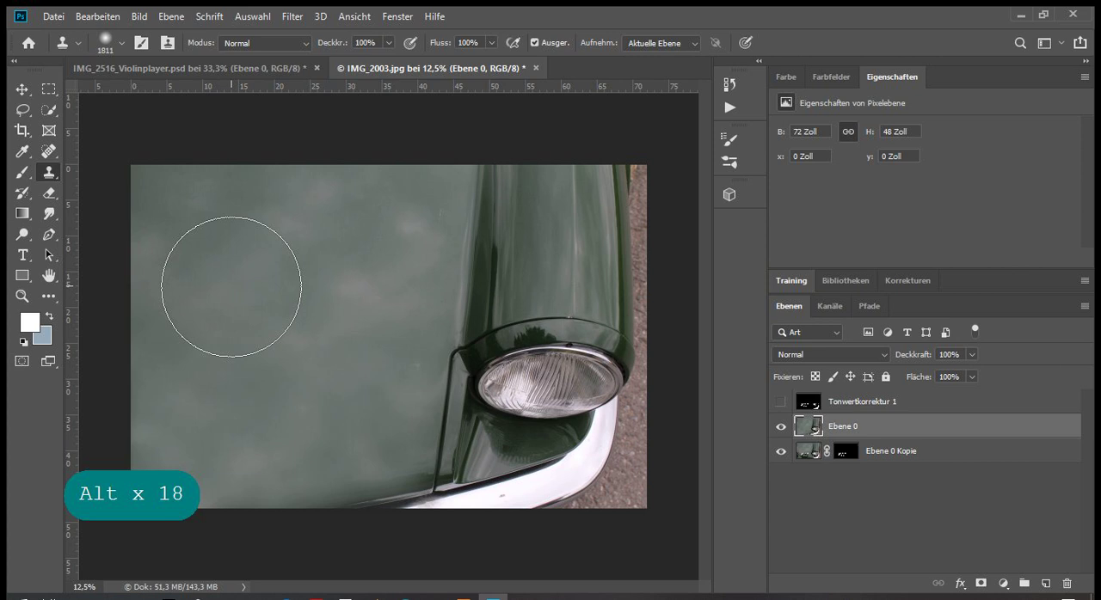
pyautogui.keyDown('alt'); pyautogui.click(232, 285); pyautogui.keyUp('alt')
pyautogui.click(368, 269)
pyautogui.moveTo(368, 269); pyautogui.dragTo(364, 286)
pyautogui.keyDown('alt'); pyautogui.click(309, 348); pyautogui.keyUp('alt')
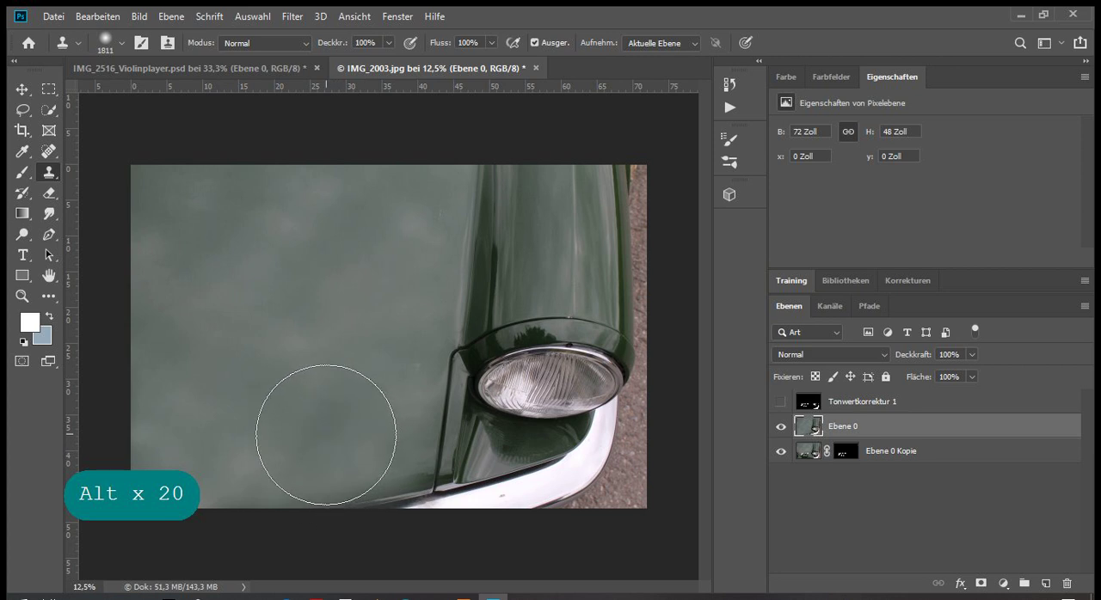
pyautogui.click(240, 350)
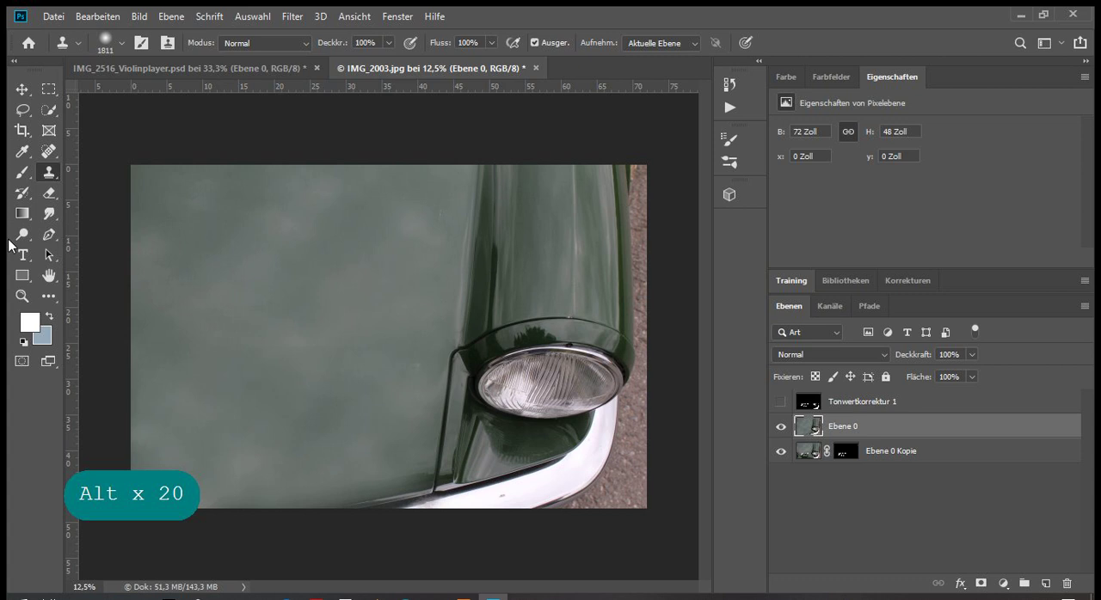
# Place the masked lettering layer Ebene 0 Kopie above Ebene 0 and switch to the Move tool
pyautogui.moveTo(953, 449); pyautogui.dragTo(948, 429)
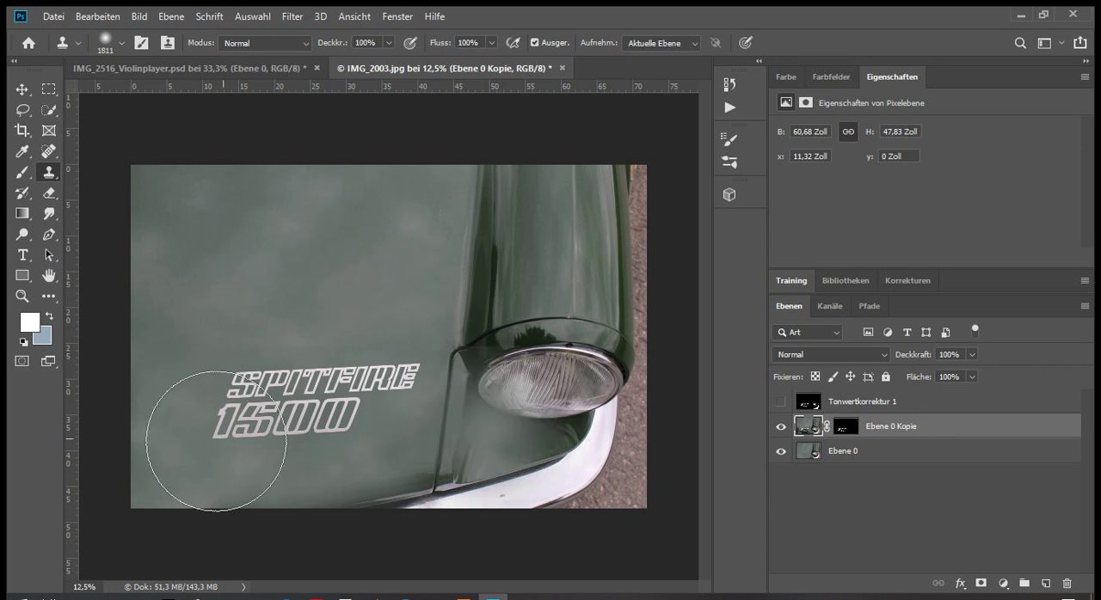
pyautogui.click(22, 90)
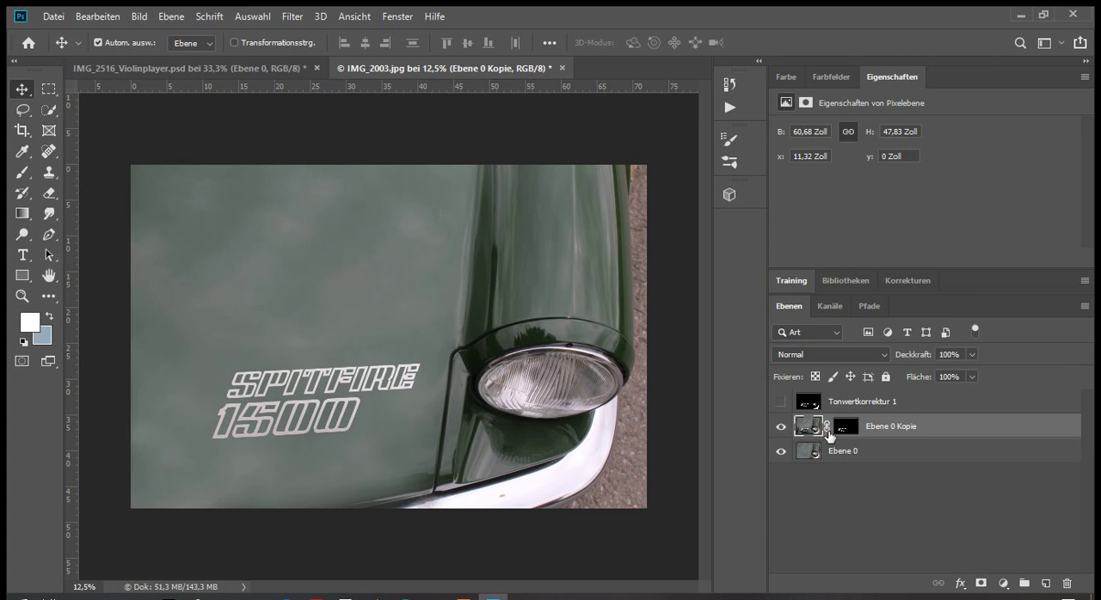
# Disable the layer mask of Ebene 0 Kopie to compare with the original photo, and enable it again
pyautogui.click(842, 427)
pyautogui.rightClick(842, 428)
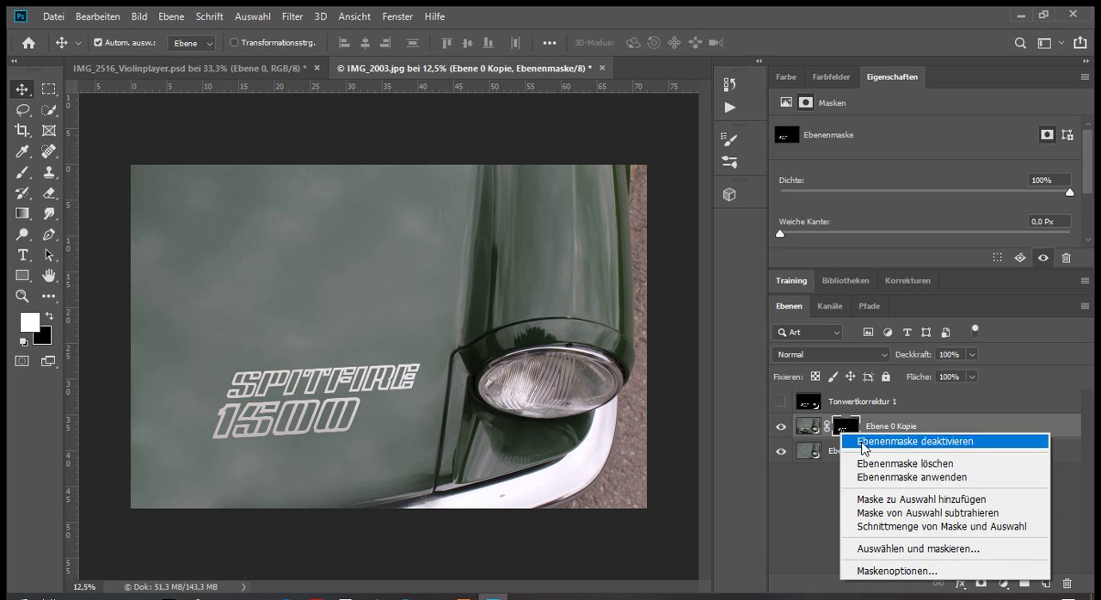
pyautogui.click(865, 442)
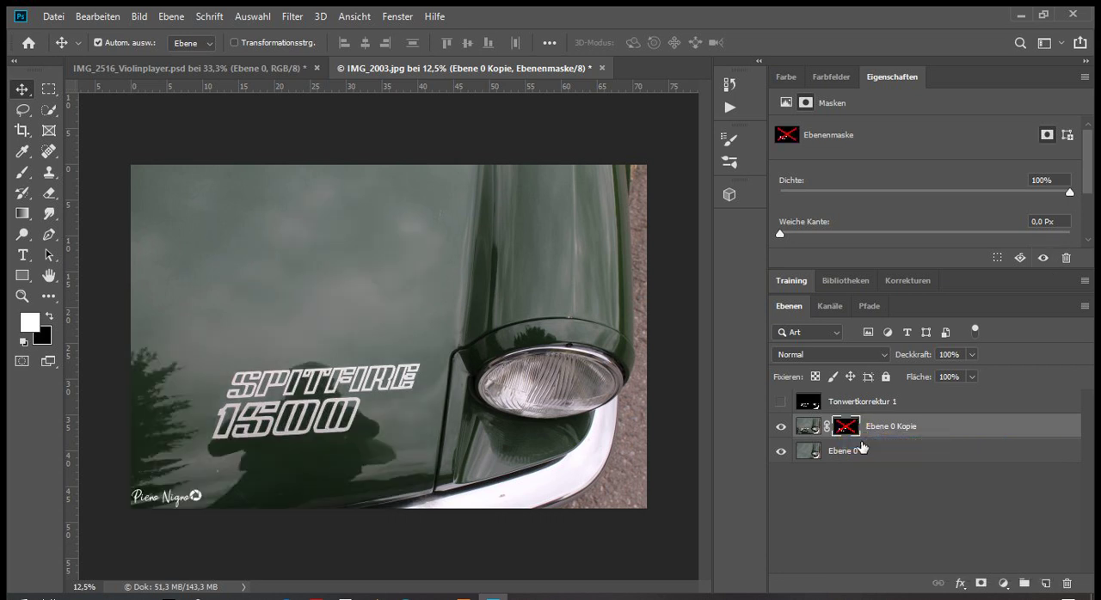
pyautogui.rightClick(856, 438)
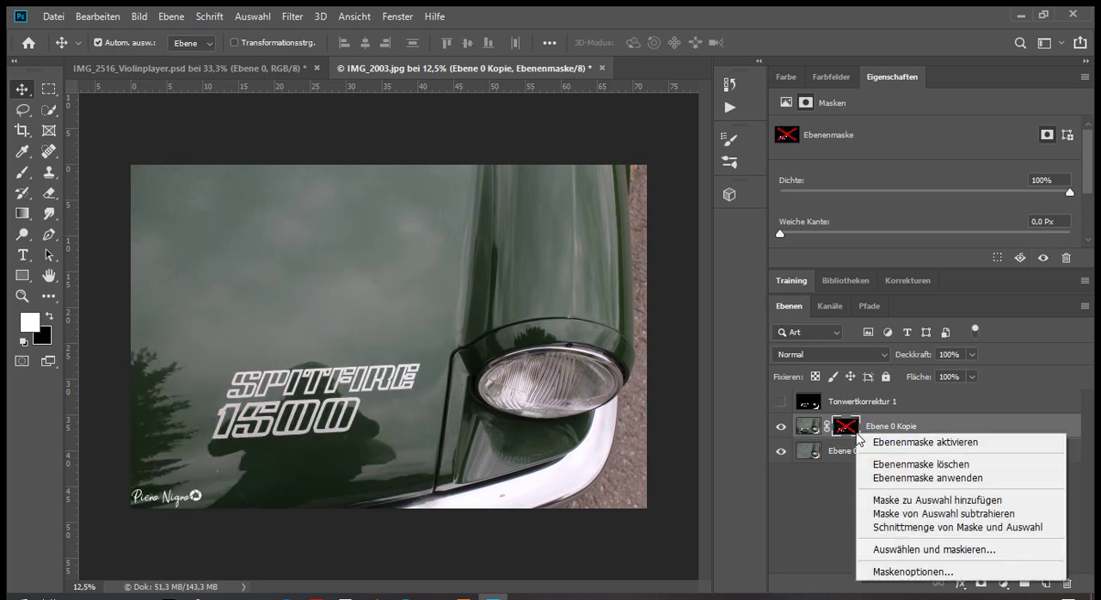
pyautogui.click(869, 444)
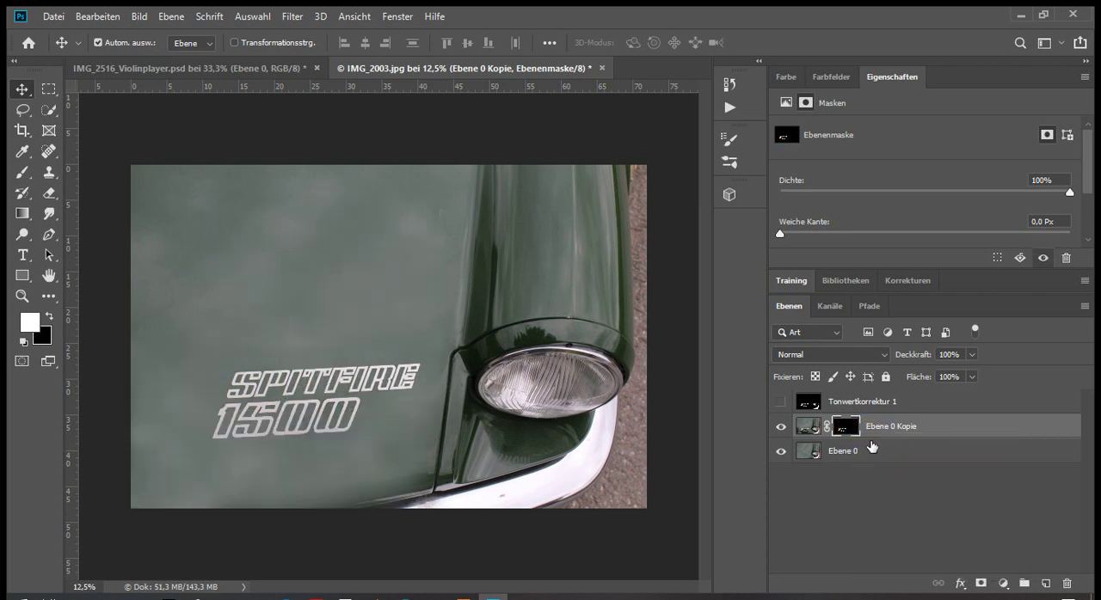
pyautogui.rightClick(848, 437)
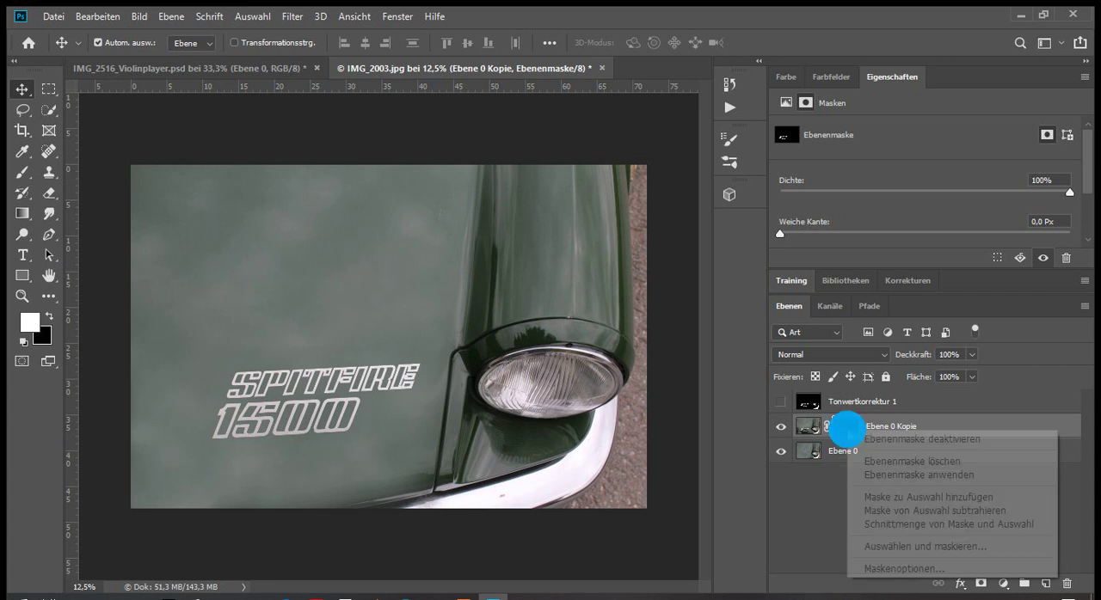
pyautogui.click(784, 516)
pyautogui.rightClick(844, 425)
pyautogui.click(813, 504)
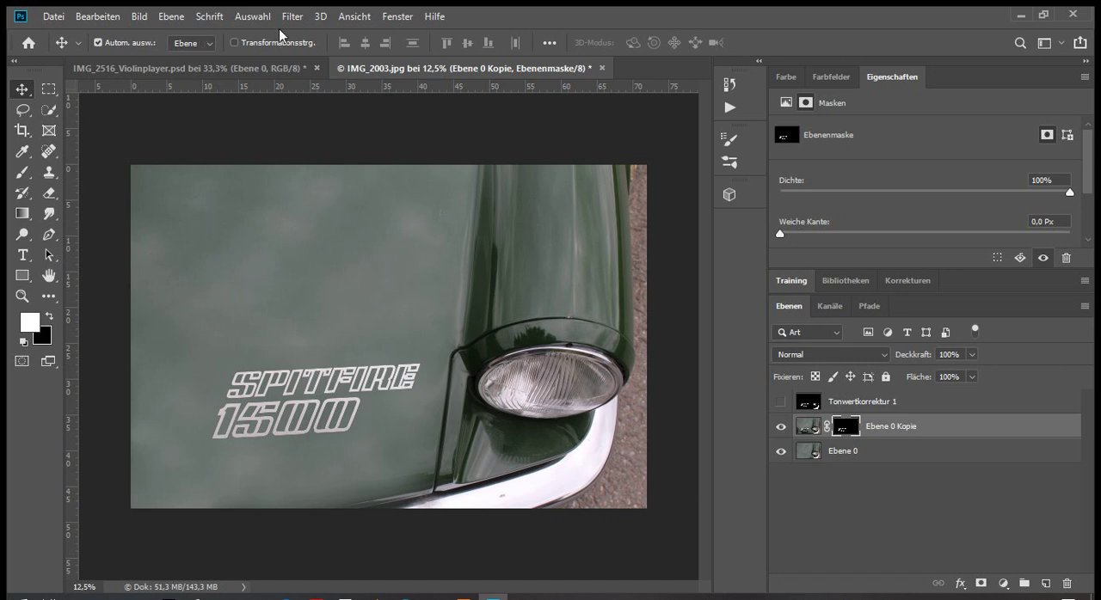
pyautogui.click(845, 491)
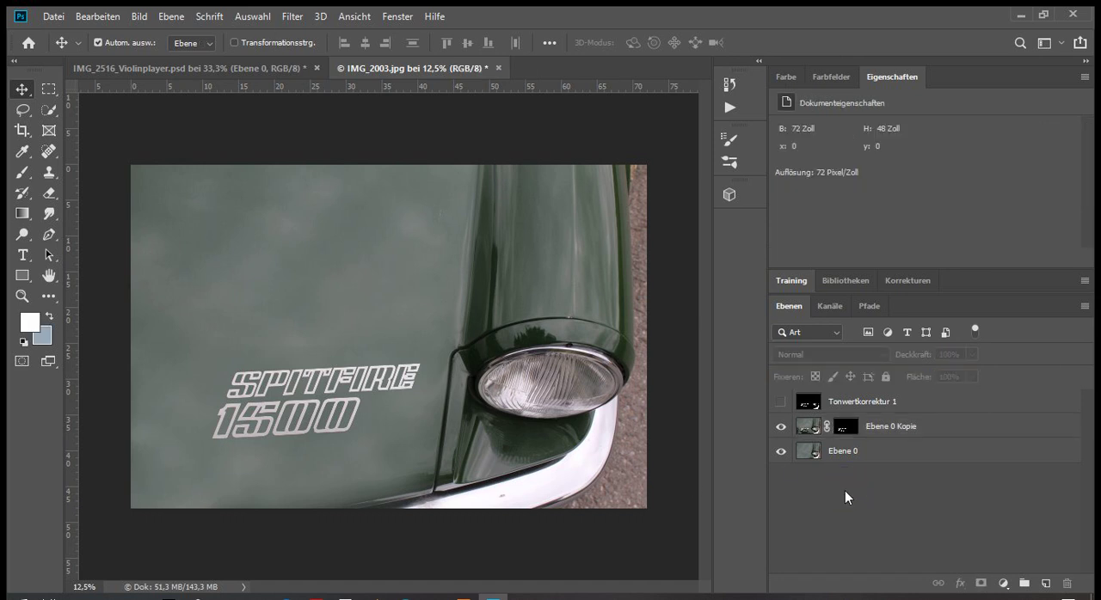
pyautogui.click(541, 8)
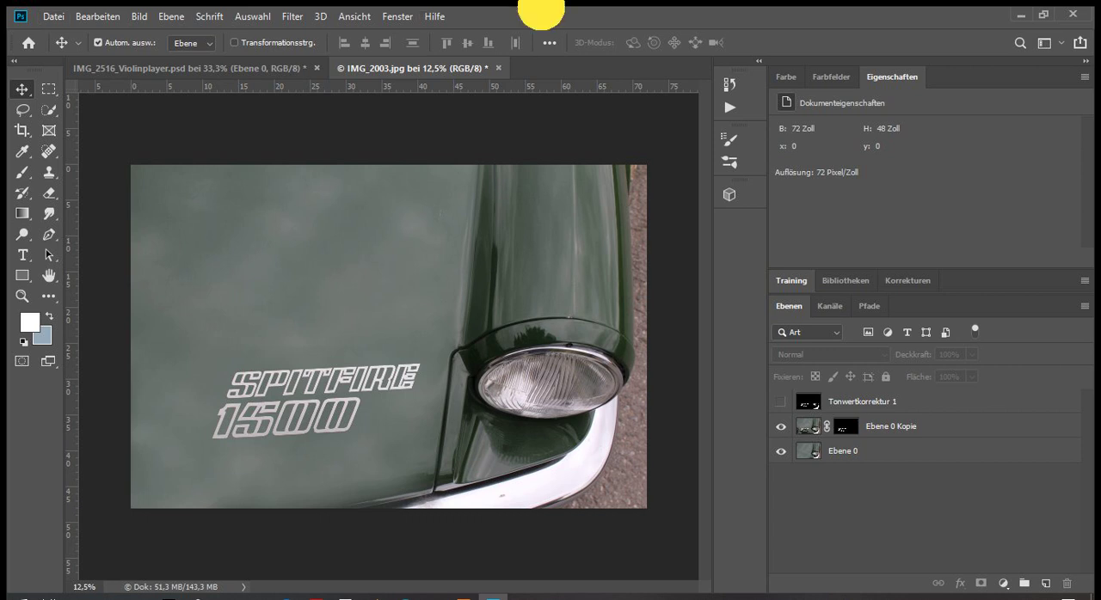
pyautogui.click(63, 17)
pyautogui.click(62, 17)
pyautogui.click(516, 593)
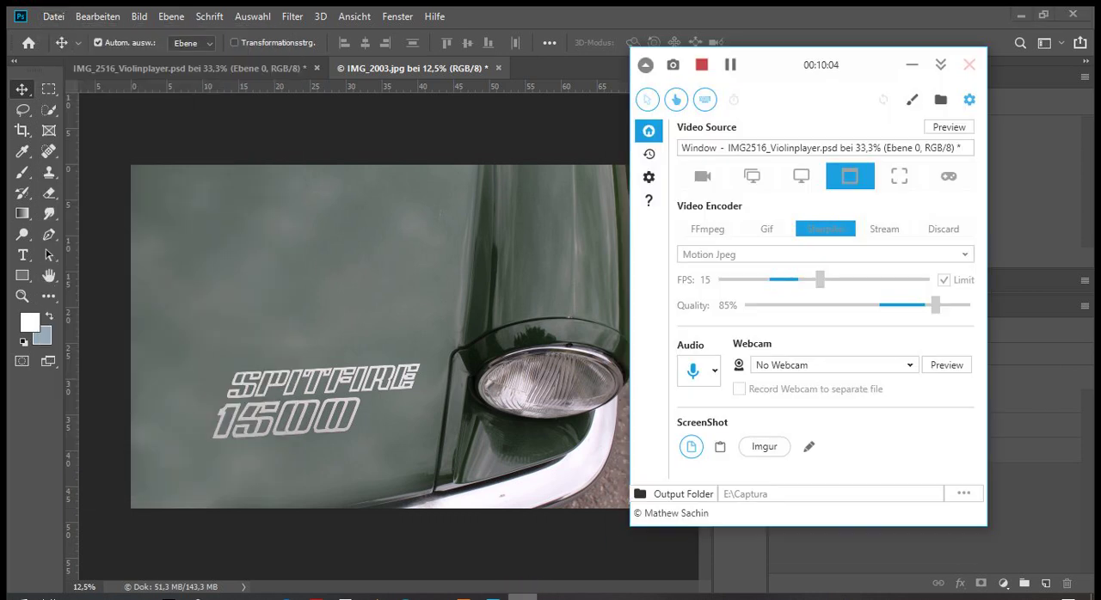